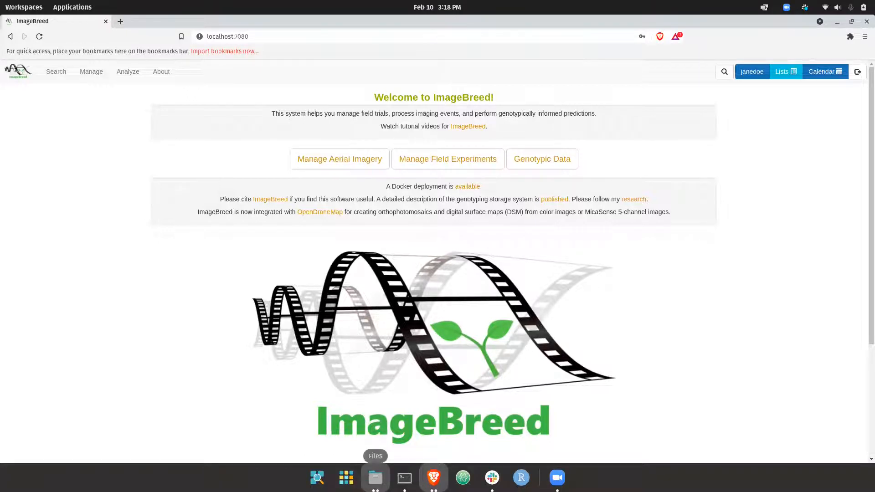
# Switch to the file manager and examine the per-band raw captures of IMG_0020, IMG_0021 and IMG_0022 in the images folder.
pyautogui.click(375, 477)
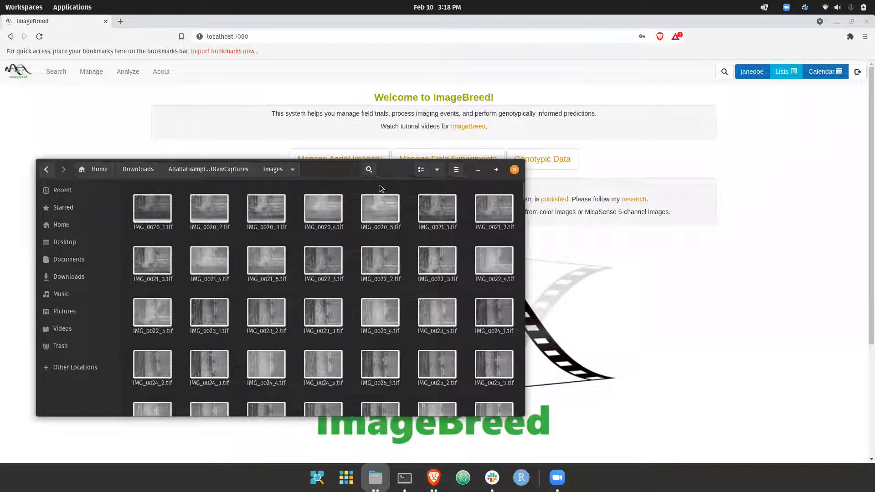
pyautogui.moveTo(385, 171); pyautogui.dragTo(366, 118)
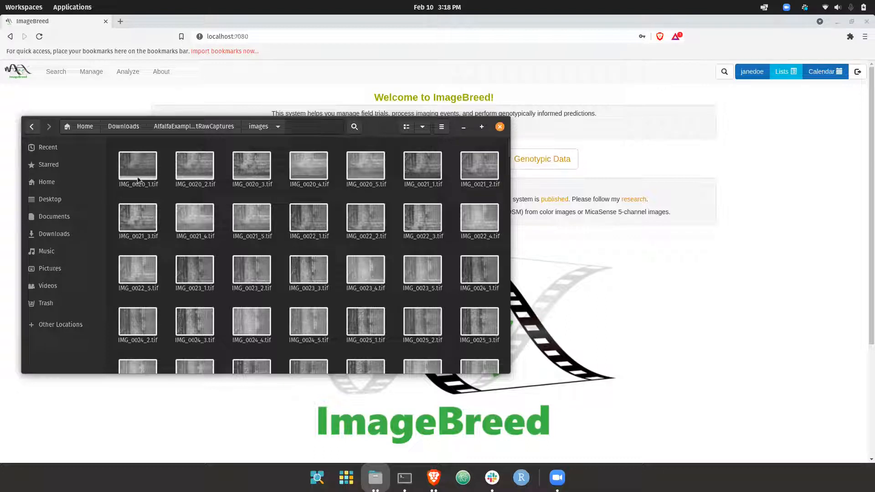
pyautogui.click(164, 198)
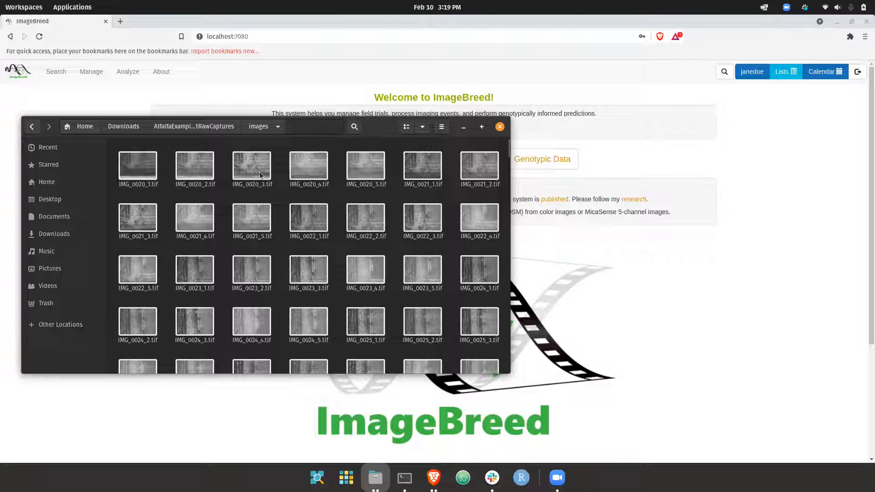
pyautogui.click(146, 185)
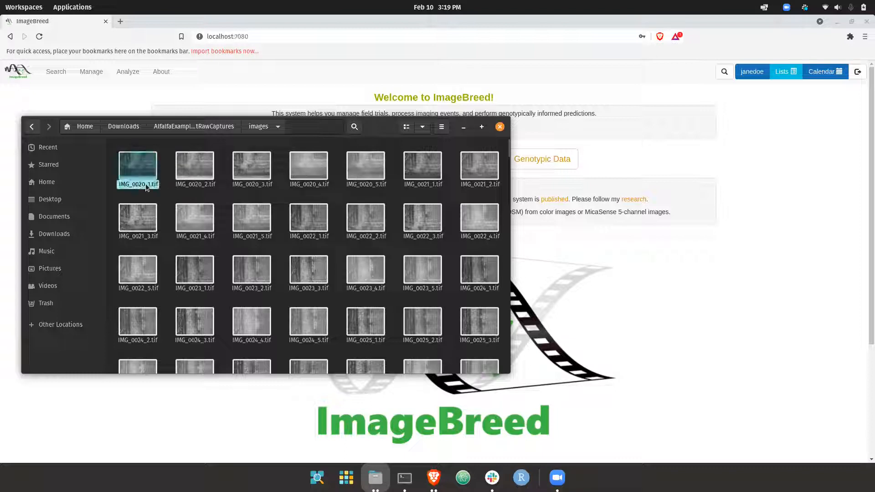
pyautogui.click(195, 168)
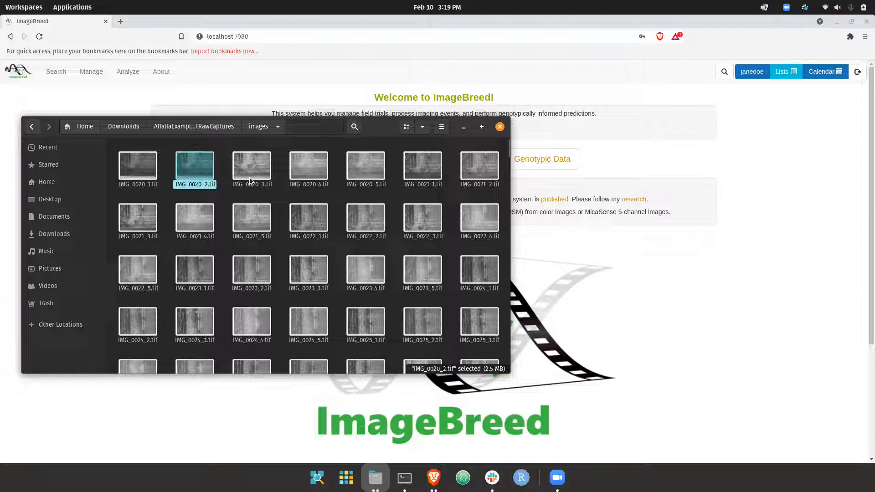
pyautogui.click(250, 177)
pyautogui.click(307, 174)
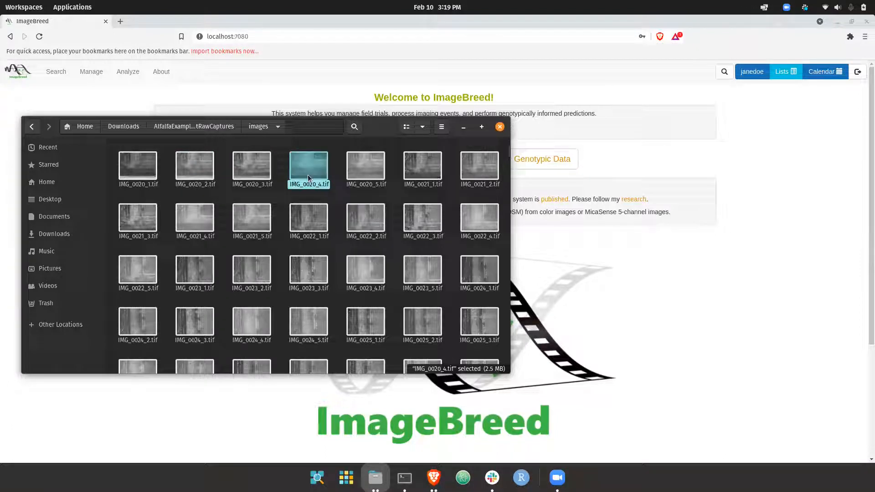
pyautogui.click(372, 183)
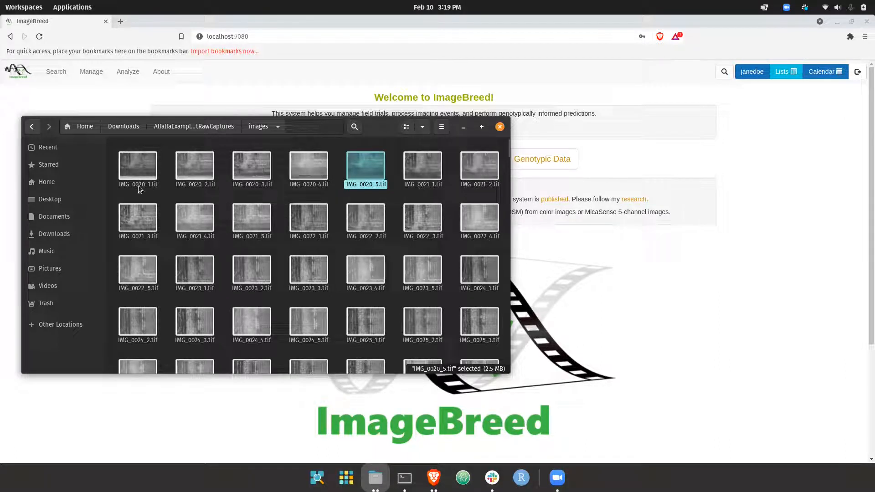
pyautogui.click(416, 182)
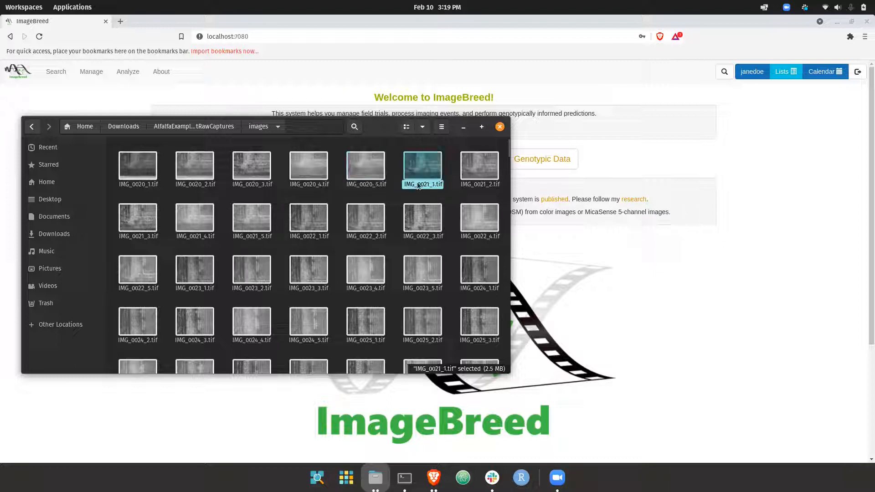
pyautogui.click(307, 225)
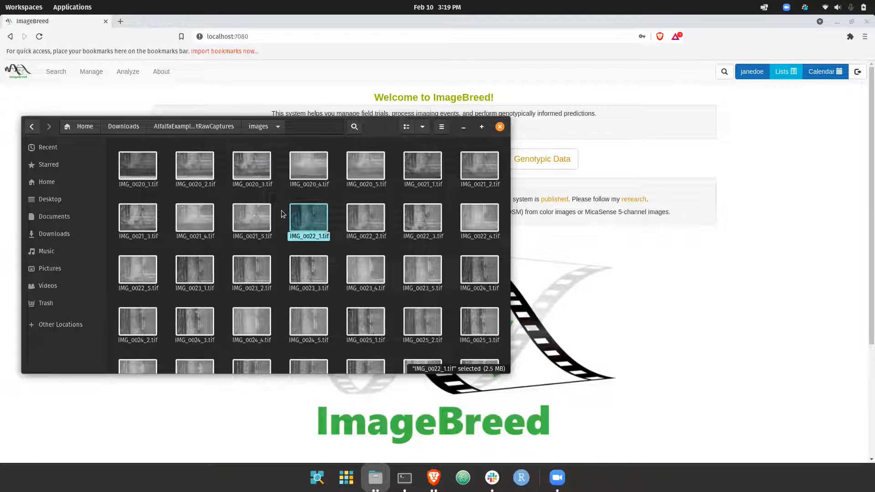
# View IMG_0022_4.tif in the image viewer, browse forward to IMG_0023_3.tif and close the viewer.
pyautogui.click(486, 226)
pyautogui.doubleClick(486, 226)
pyautogui.press('Right')
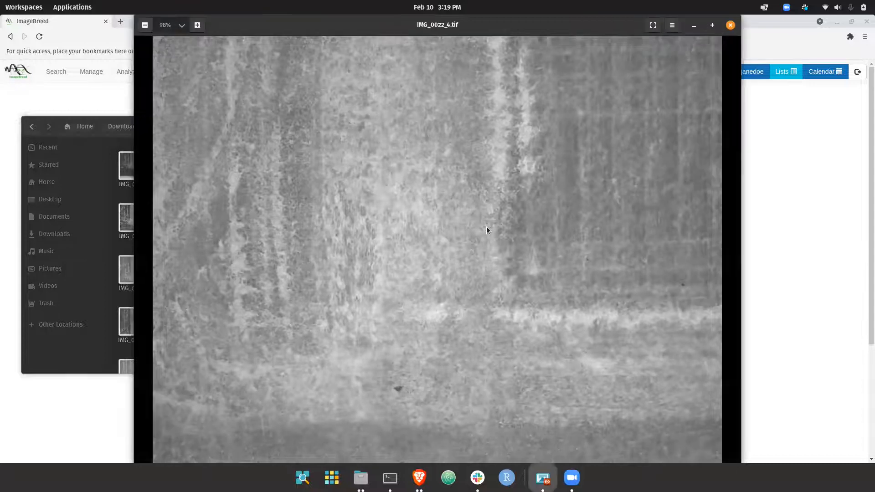
pyautogui.press('Right')
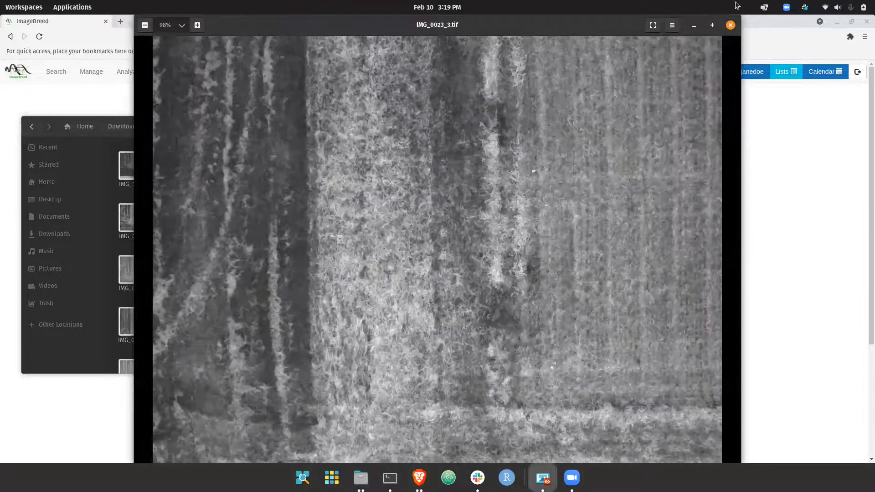
pyautogui.click(731, 25)
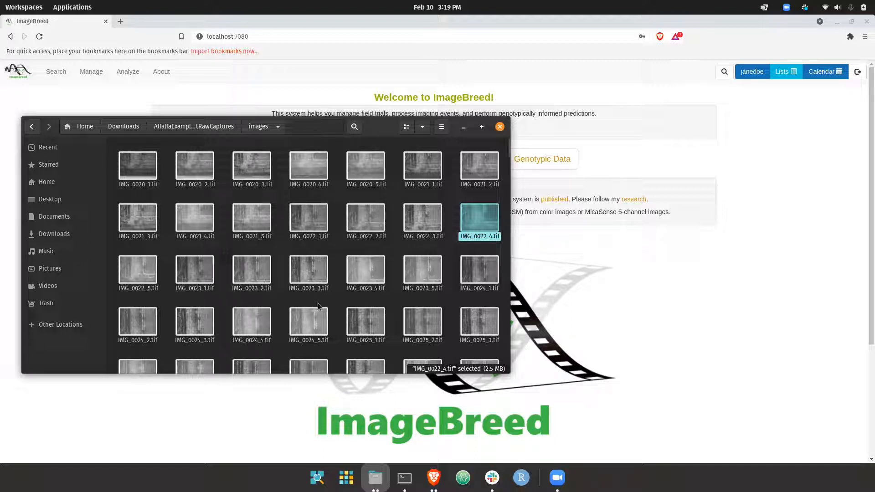
# Bring up the folder of color raw captures and view DJI_0011.JPG through DJI_0013.JPG in the image viewer.
pyautogui.click(376, 466)
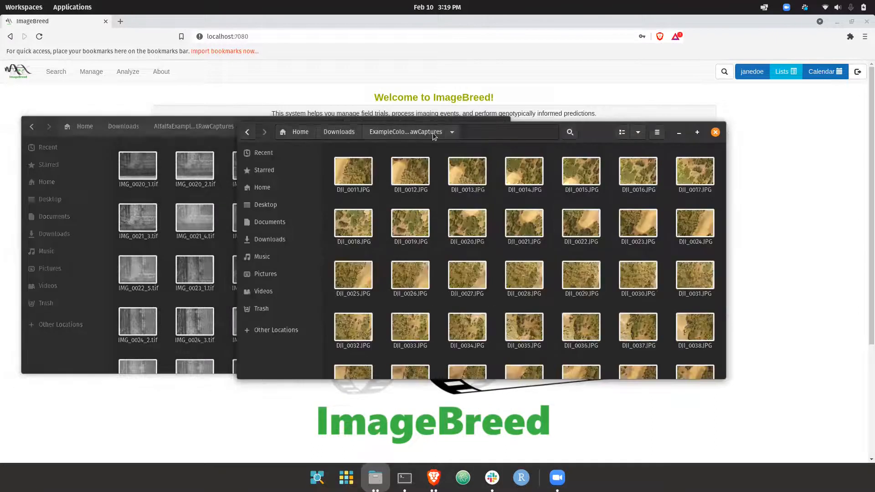
pyautogui.moveTo(587, 135); pyautogui.dragTo(514, 132)
pyautogui.click(290, 172)
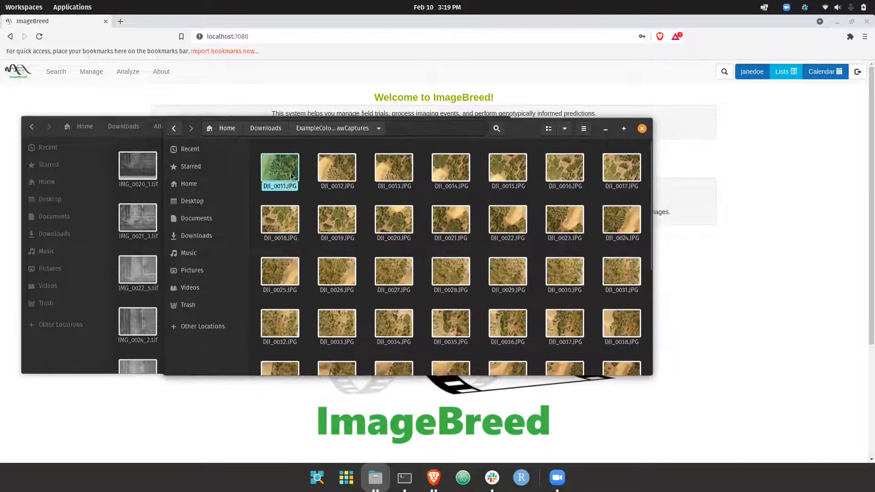
pyautogui.doubleClick(291, 173)
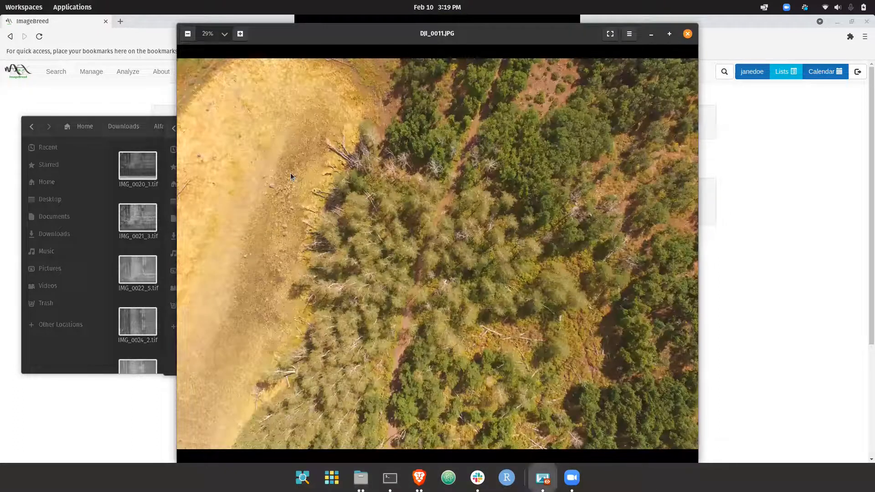
pyautogui.press('Right')
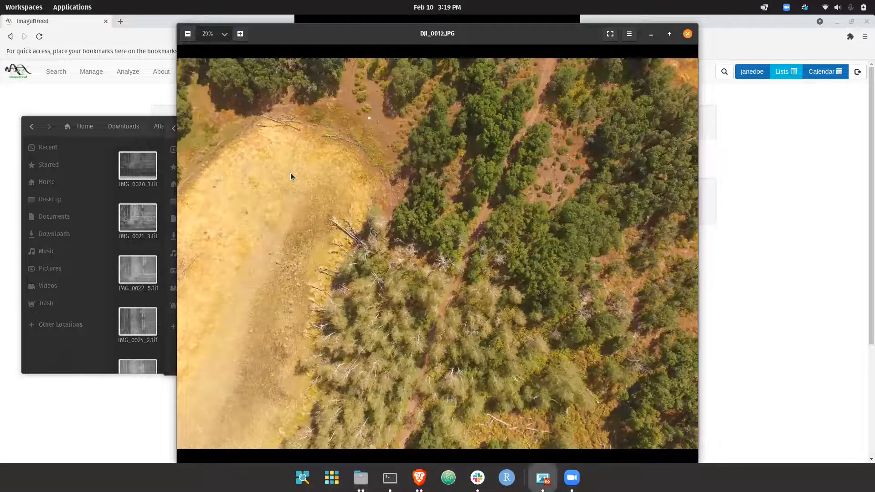
pyautogui.press('Right')
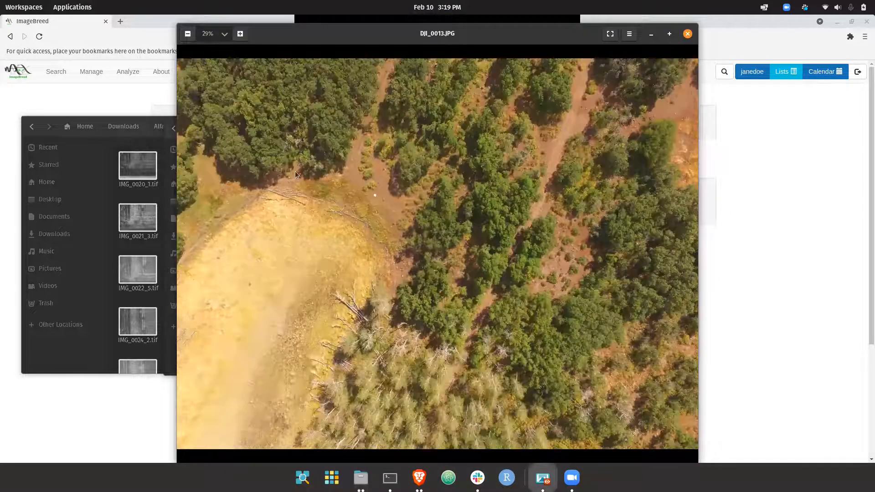
pyautogui.click(687, 35)
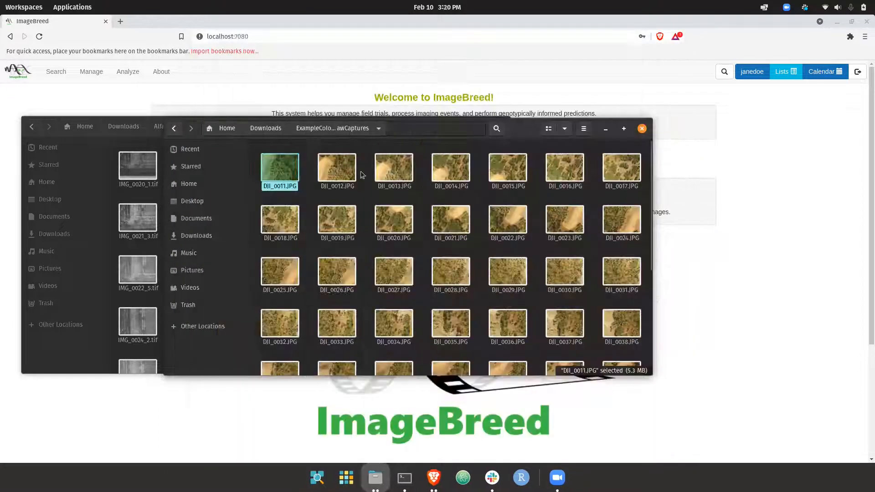
pyautogui.moveTo(526, 133); pyautogui.dragTo(466, 188)
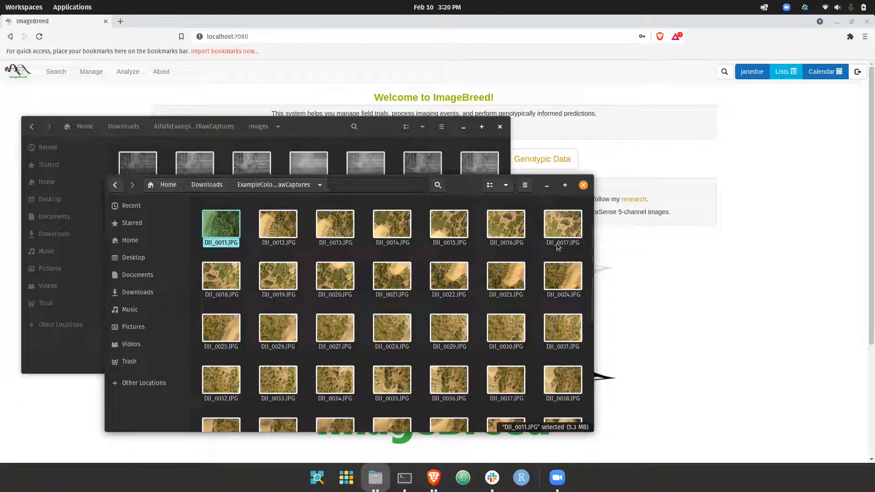
# Switch back to ImageBreed in the browser, open the field trials management page and expand the Breedbase program.
pyautogui.click(632, 244)
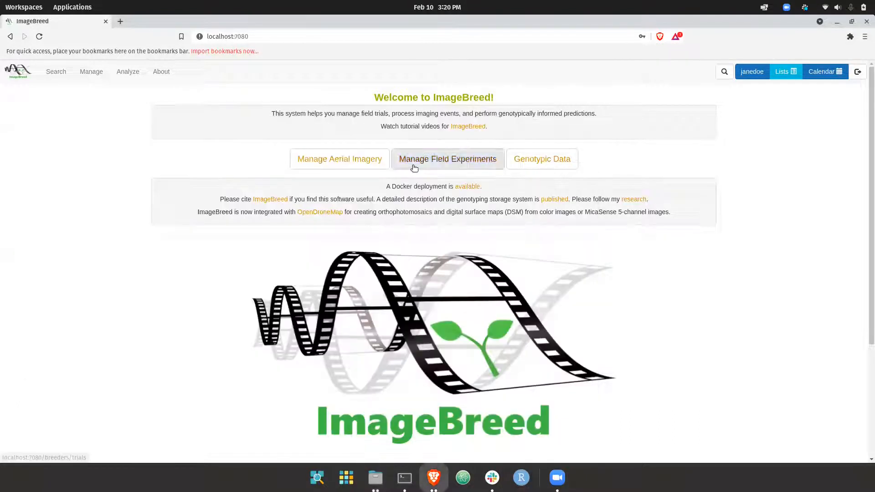
pyautogui.click(90, 77)
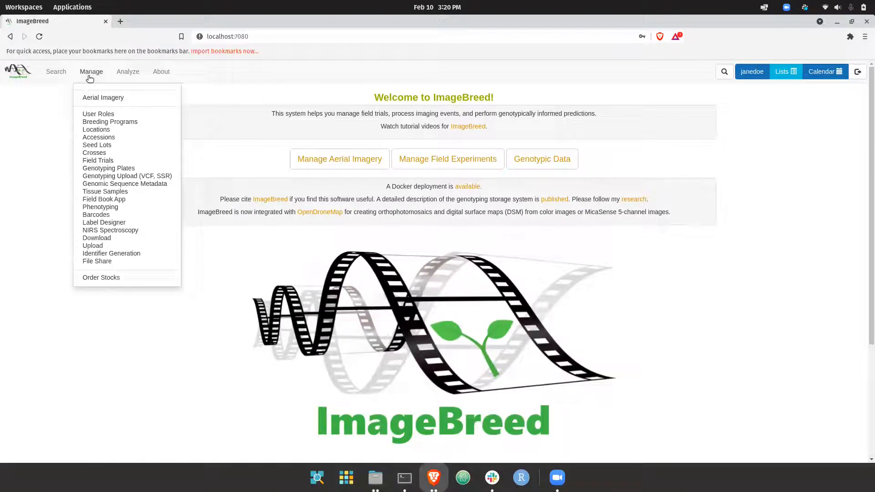
pyautogui.click(113, 161)
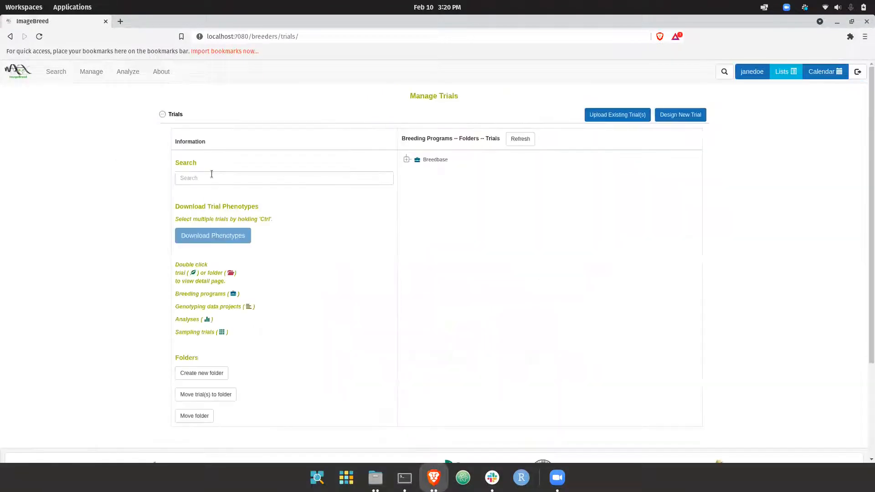
pyautogui.click(407, 159)
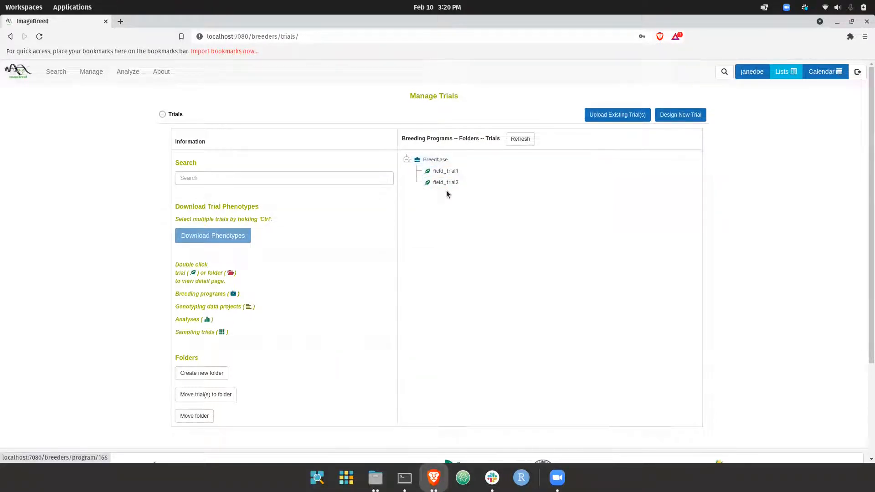
# Open the detail page of field_trial1, examine its trial details and field layout map, and close the page.
pyautogui.click(452, 172)
pyautogui.doubleClick(452, 172)
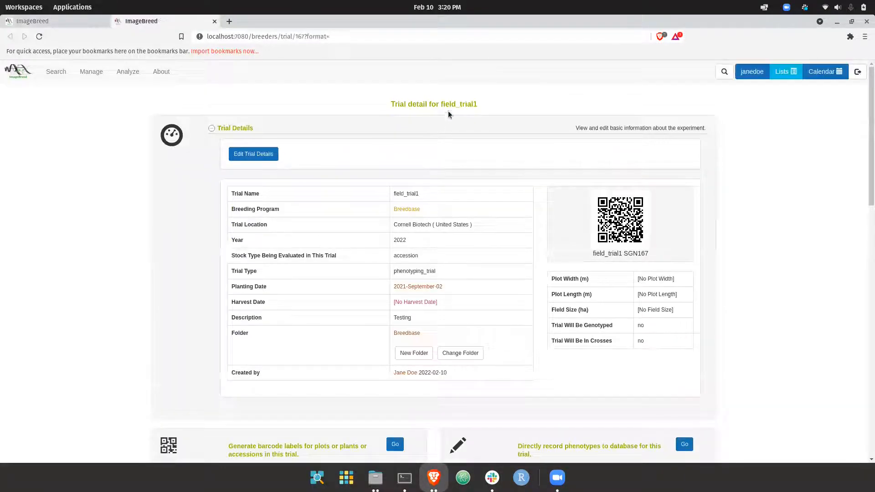
pyautogui.doubleClick(457, 102)
pyautogui.scroll(-3, 419, 205)
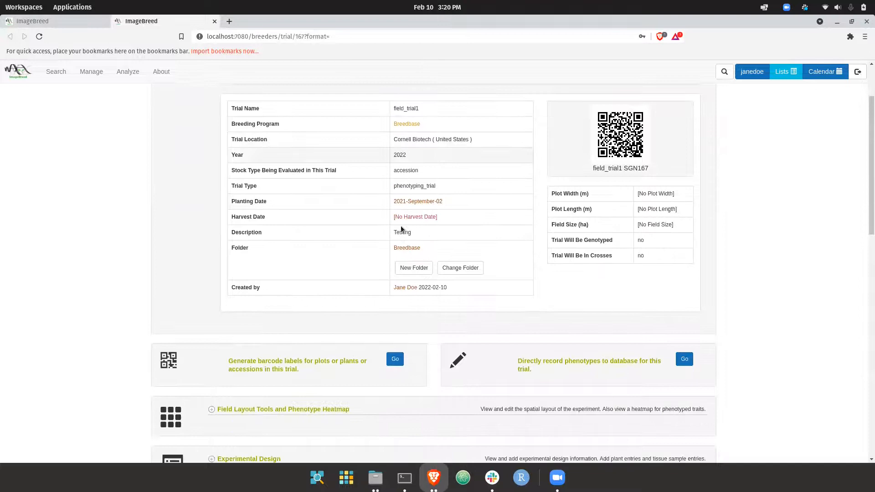
pyautogui.scroll(-5, 419, 205)
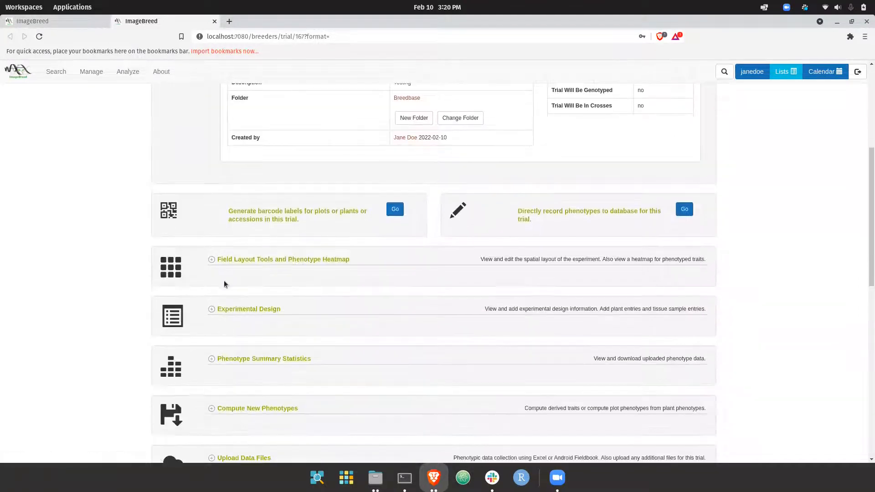
pyautogui.click(211, 263)
pyautogui.scroll(-9, 330, 252)
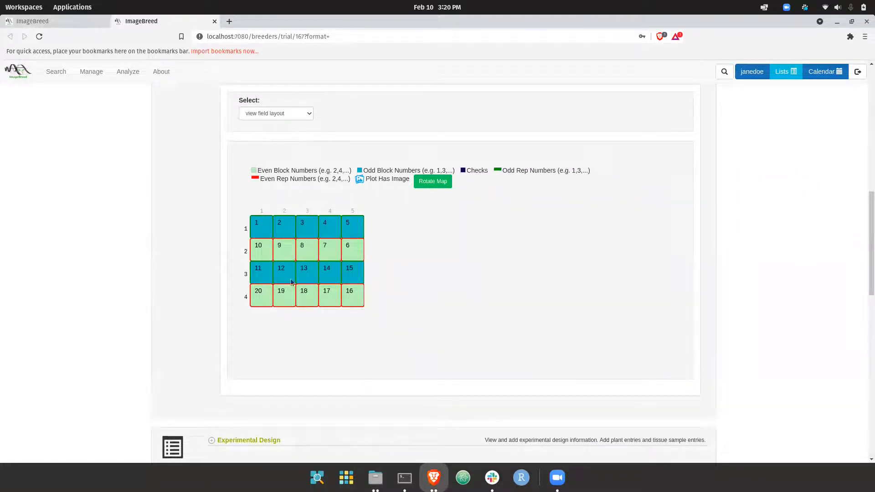
pyautogui.scroll(7, 316, 239)
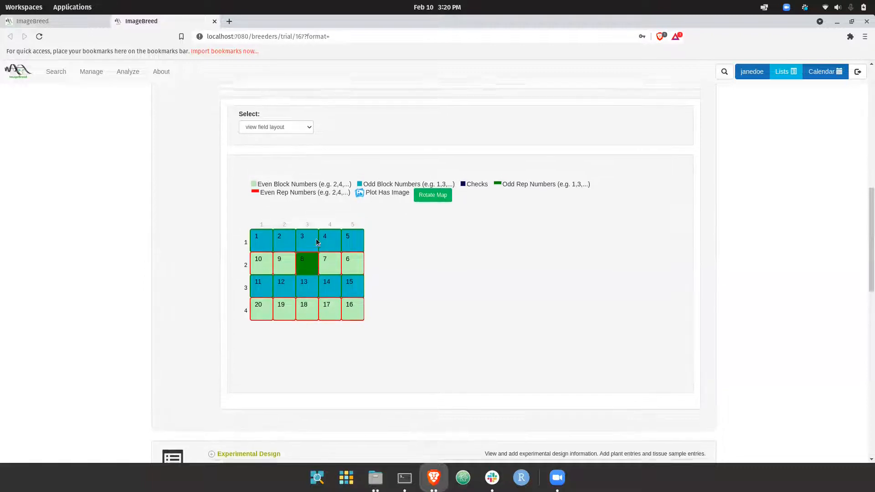
pyautogui.click(214, 21)
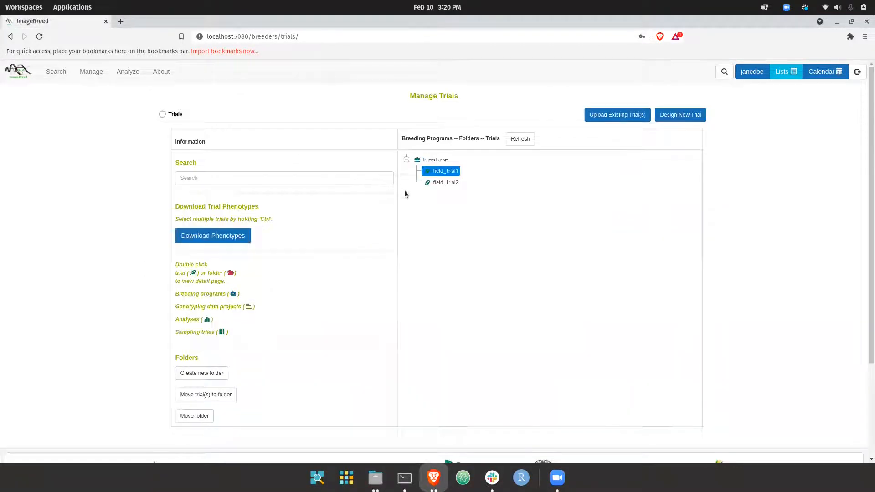
# Open the detail page of field_trial2, examine its field layout map, and close the page.
pyautogui.doubleClick(443, 183)
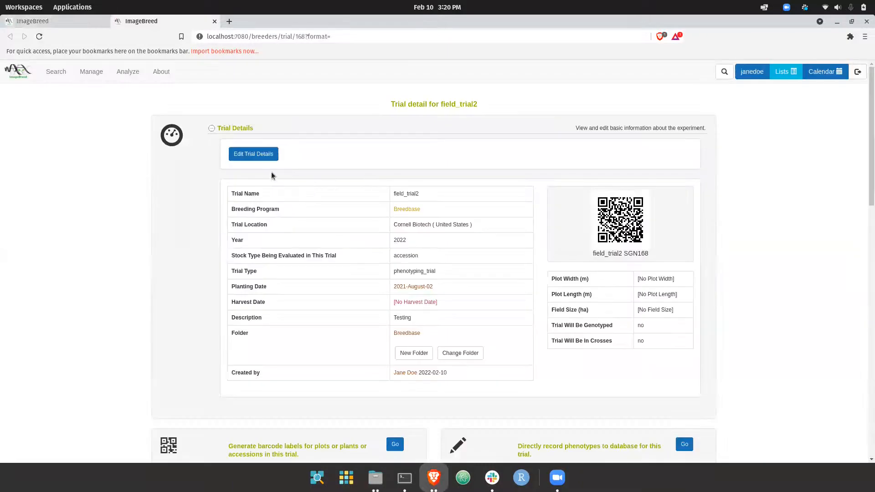
pyautogui.scroll(-7, 304, 222)
pyautogui.click(234, 173)
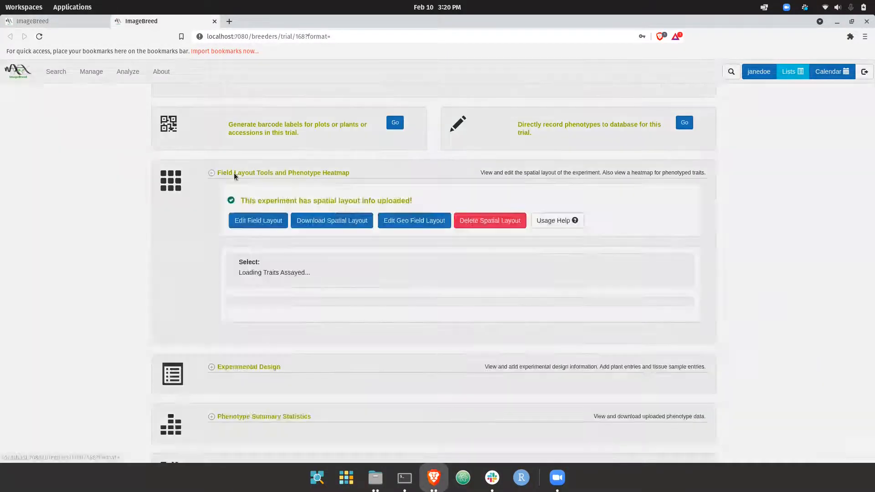
pyautogui.scroll(-2, 310, 288)
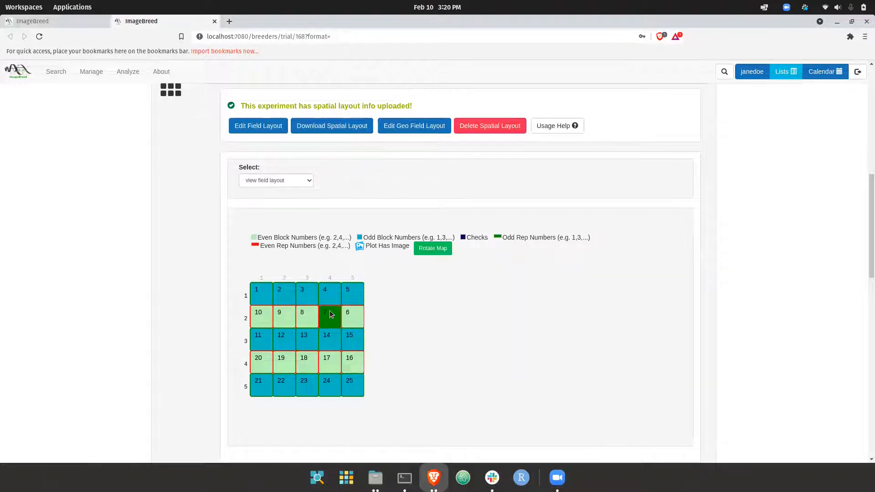
pyautogui.scroll(8, 193, 307)
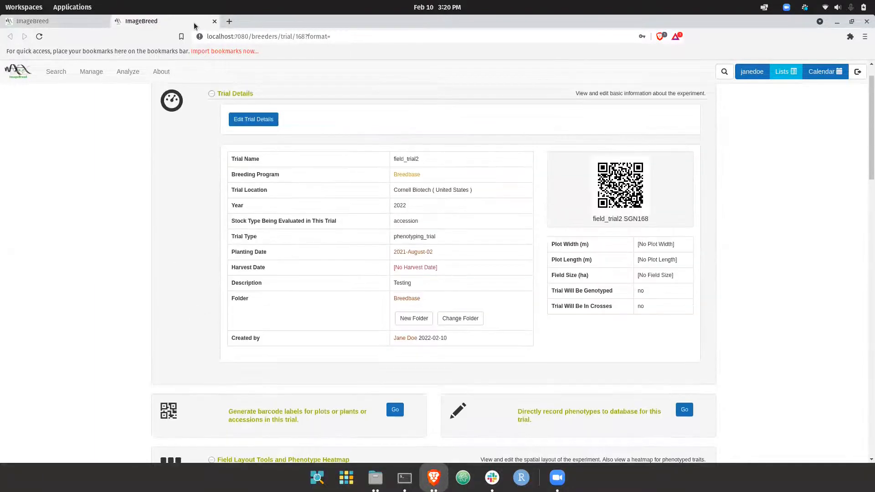
pyautogui.click(215, 21)
# Open the page for managing aerial imagery.
pyautogui.click(91, 71)
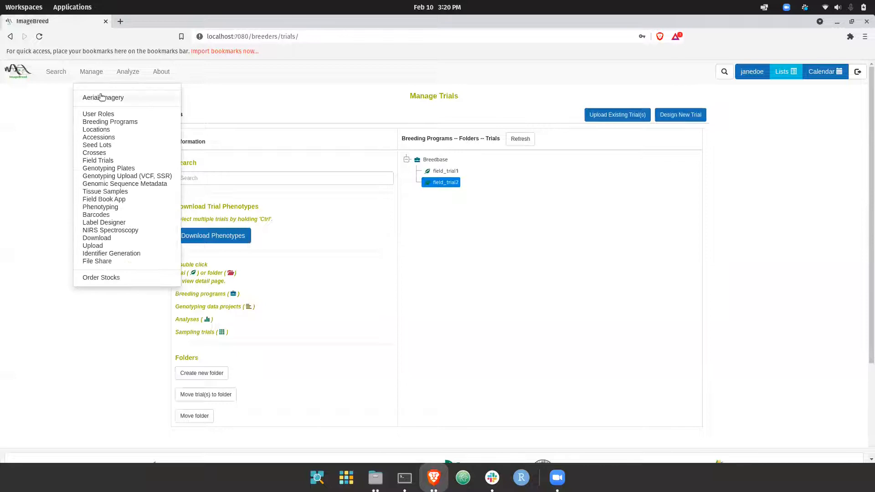
pyautogui.click(102, 97)
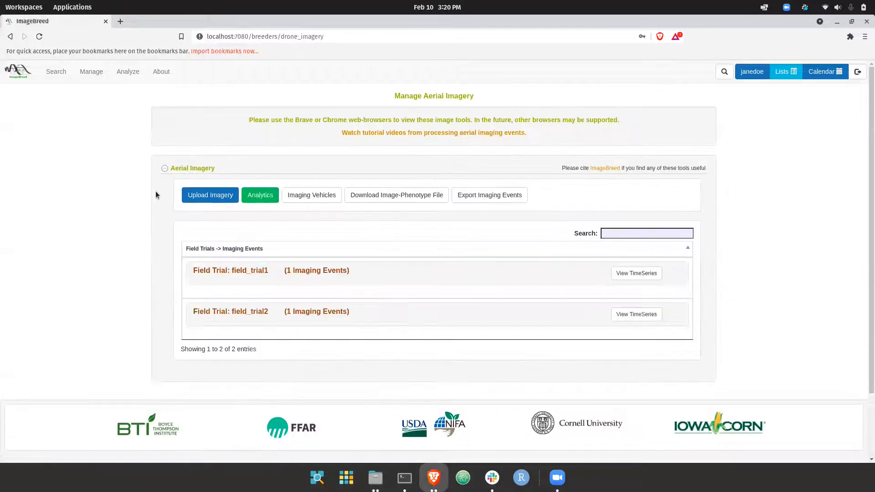
# Start the aerial imagery upload workflow, look over the raw color captures in the file manager, and minimize that window.
pyautogui.click(214, 196)
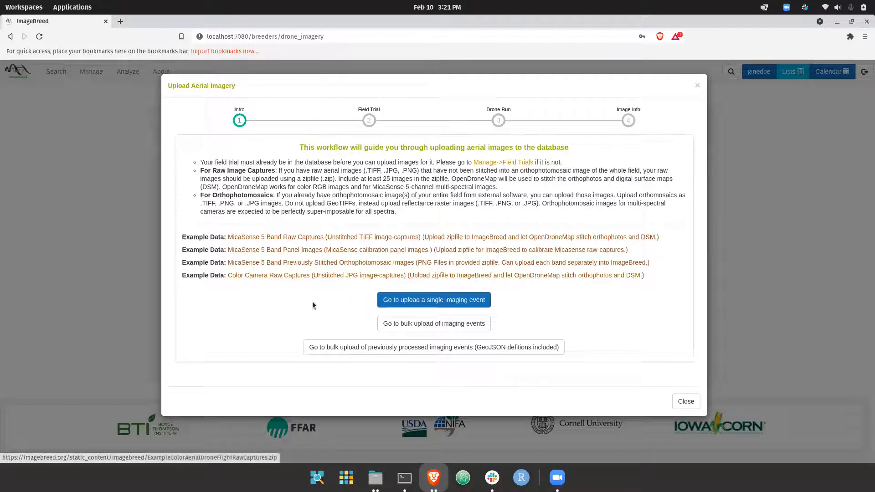
pyautogui.click(375, 478)
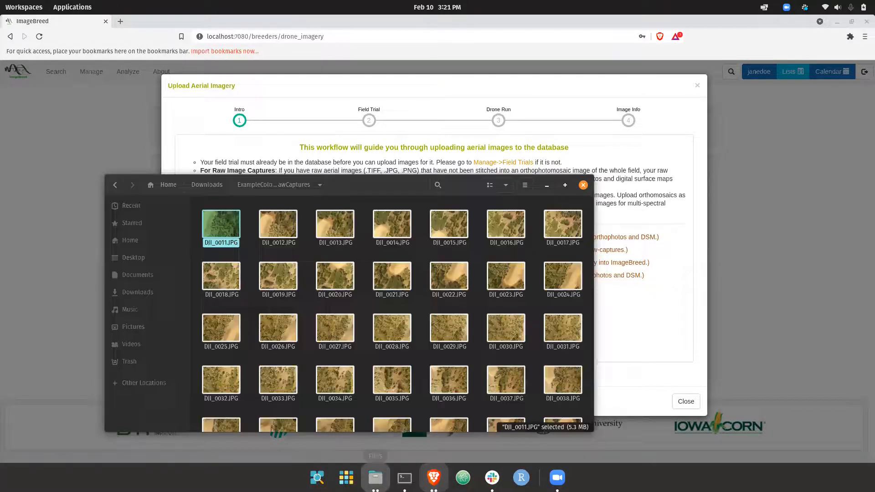
pyautogui.click(368, 302)
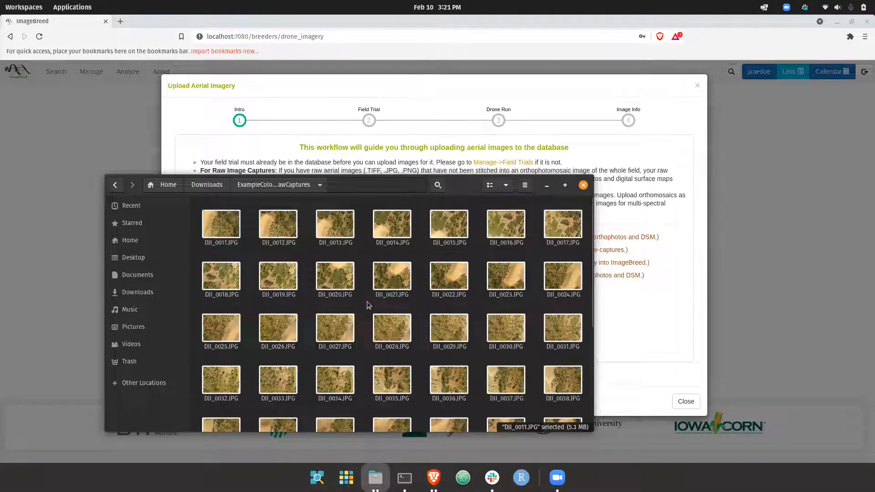
pyautogui.click(546, 186)
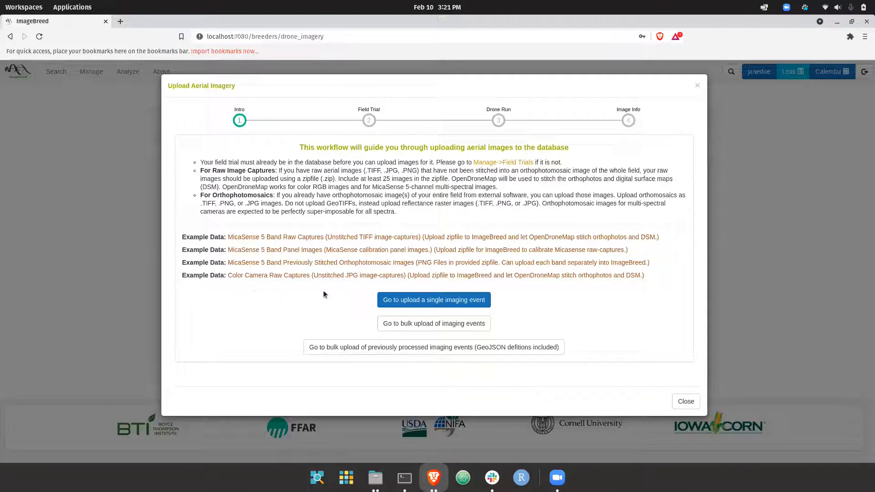
# Choose to upload a single imaging event and select both field_trial1 and field_trial2 as its field trials.
pyautogui.click(401, 302)
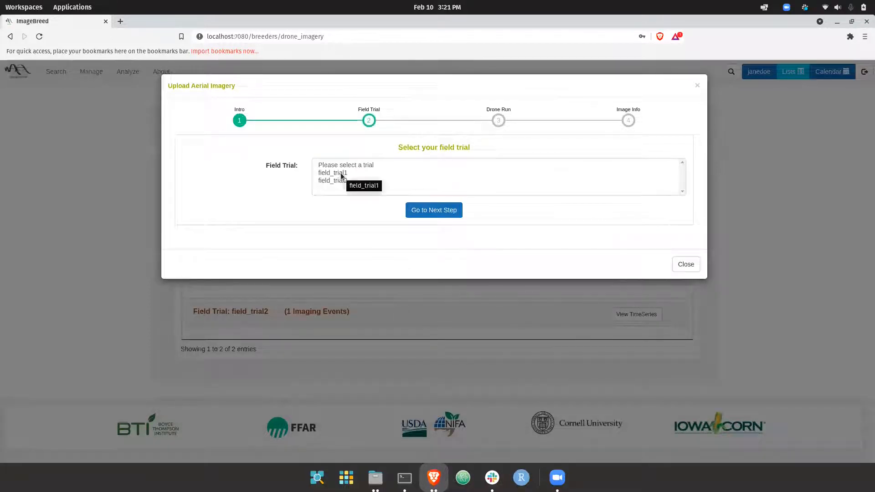
pyautogui.moveTo(329, 173); pyautogui.dragTo(334, 180)
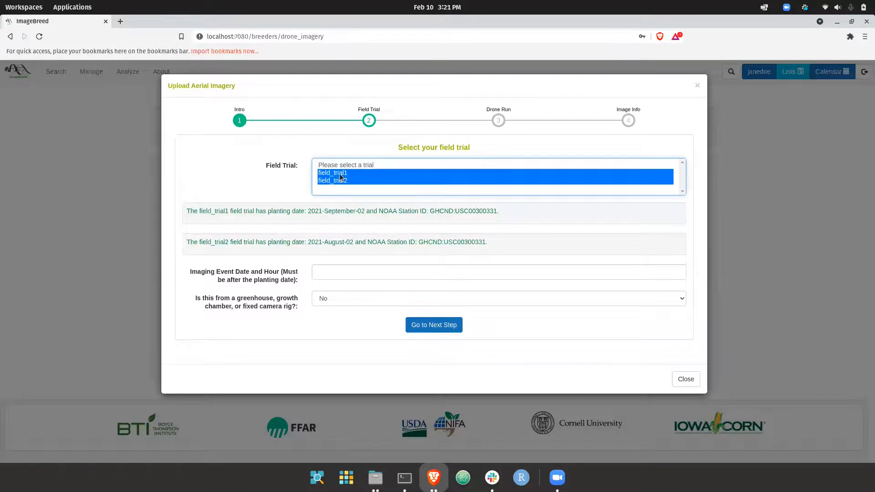
pyautogui.click(342, 176)
pyautogui.click(345, 182)
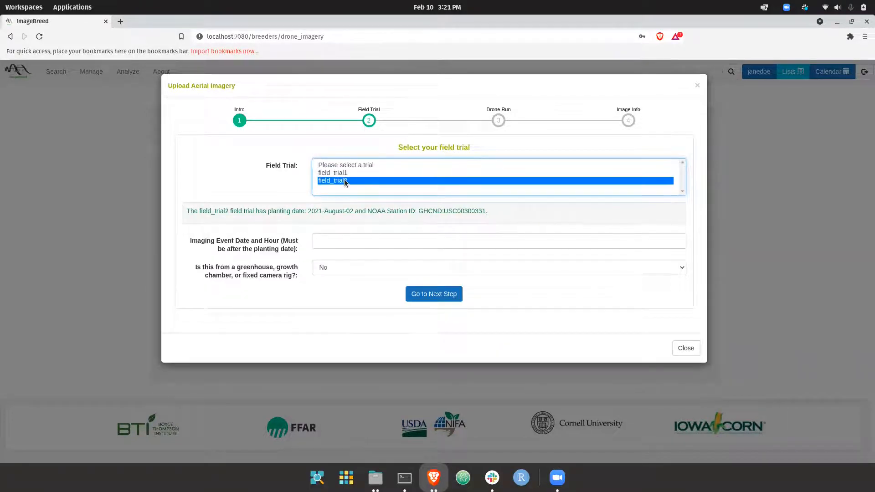
pyautogui.moveTo(345, 175); pyautogui.dragTo(347, 182)
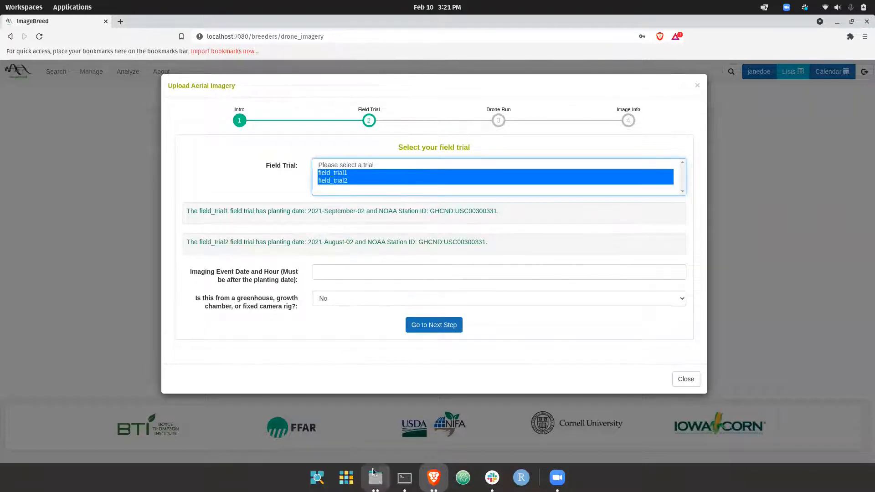
# Switch to the file manager, examine the MicaSense TIFF raw captures in the images folder, and return to the upload workflow.
pyautogui.click(375, 478)
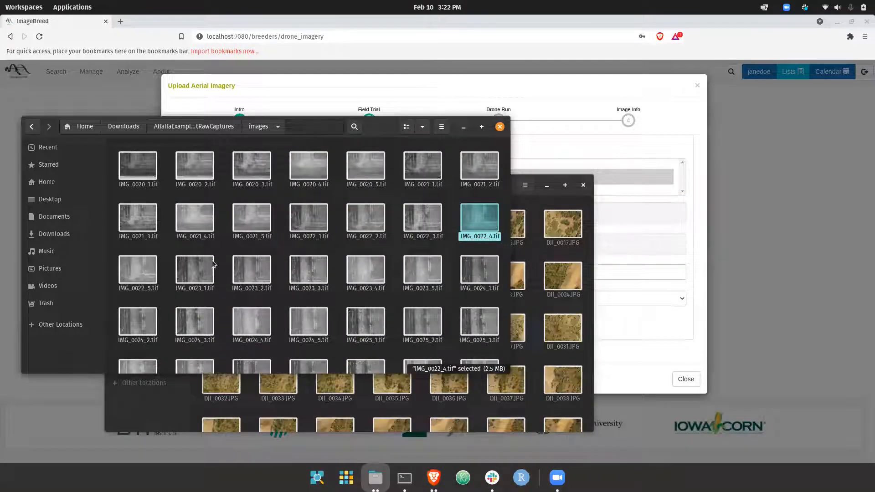
pyautogui.scroll(-15, 212, 261)
pyautogui.scroll(-12, 212, 261)
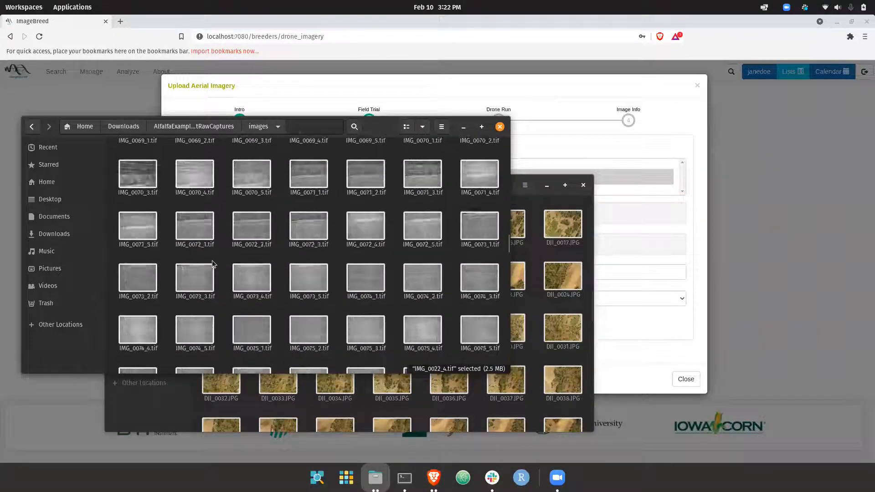
pyautogui.scroll(10, 219, 296)
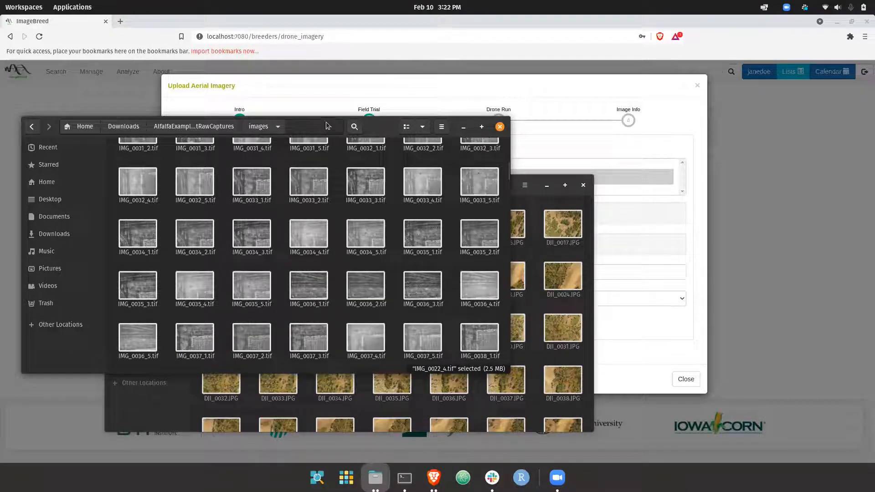
pyautogui.click(368, 86)
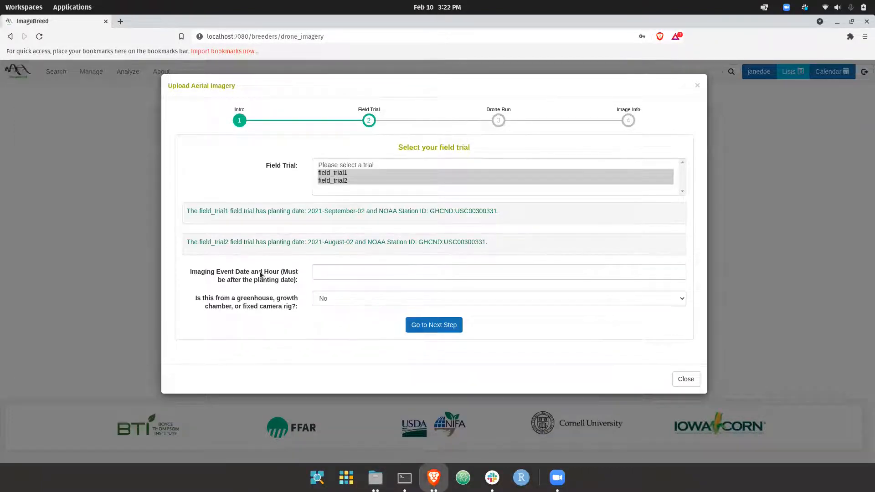
# Set the imaging event date and hour to 2021/12/10 00:00:00 and proceed to the drone run details.
pyautogui.click(325, 272)
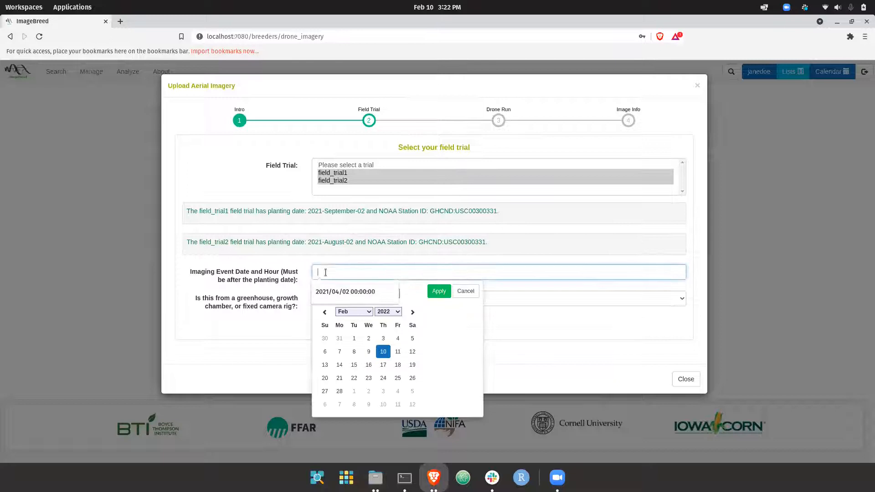
pyautogui.click(325, 312)
pyautogui.click(325, 313)
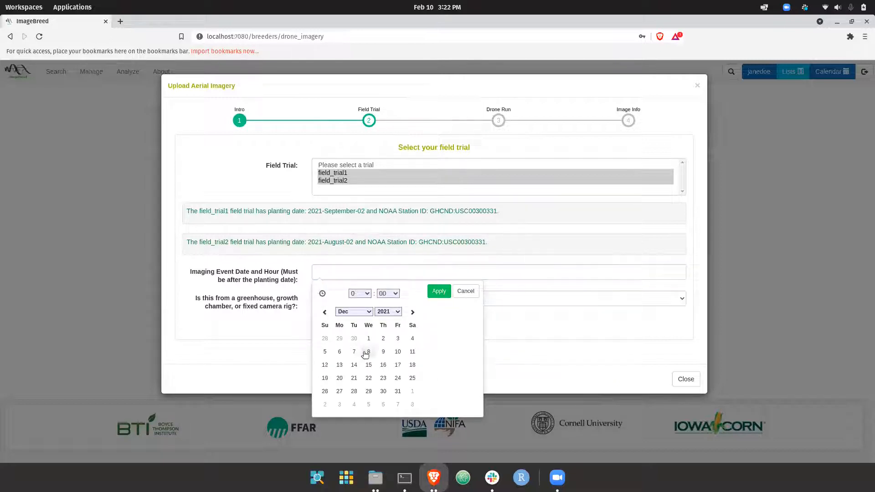
pyautogui.click(400, 351)
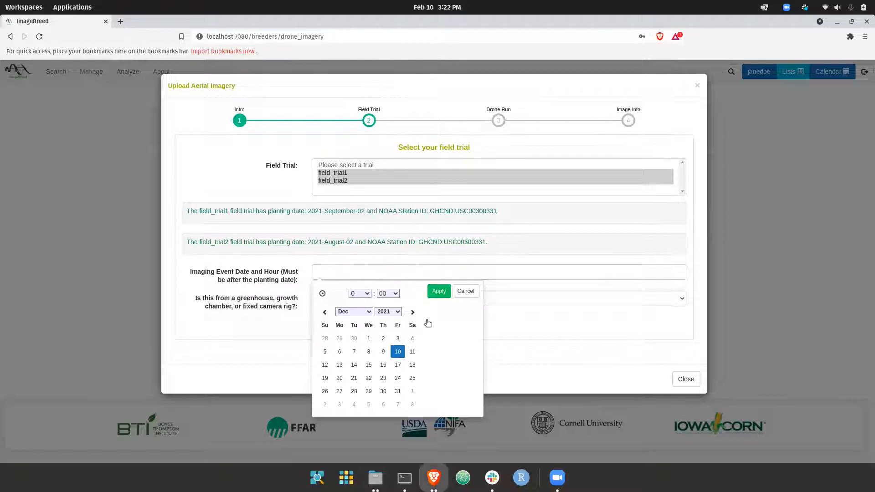
pyautogui.click(437, 292)
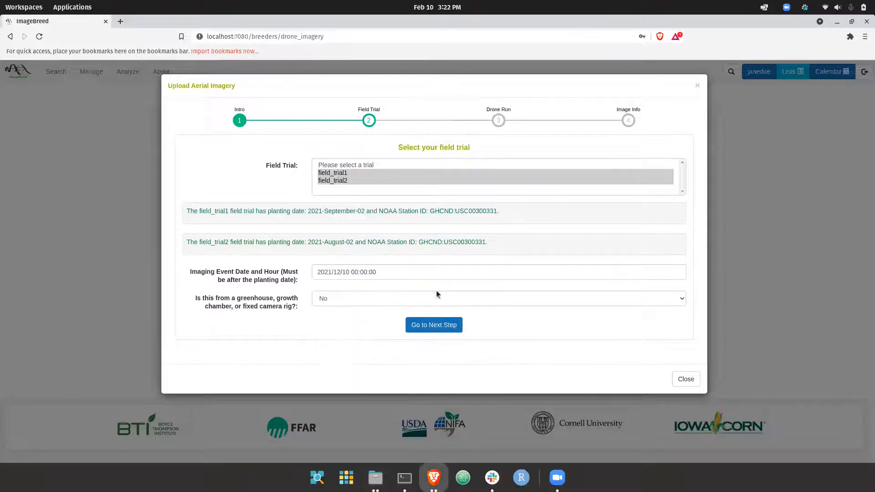
pyautogui.click(363, 272)
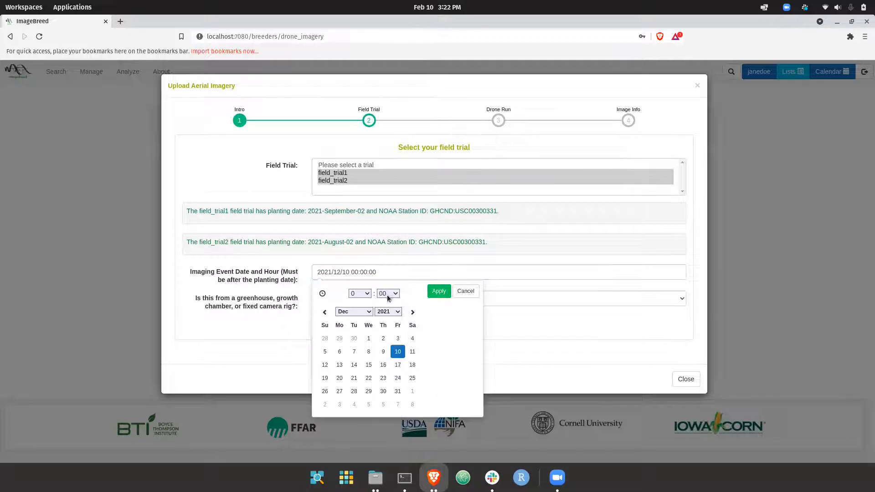
pyautogui.click(469, 293)
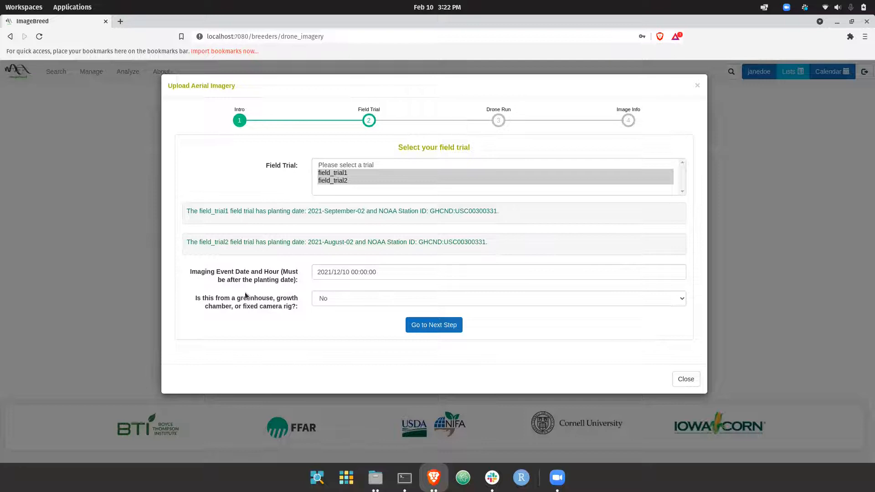
pyautogui.click(429, 325)
# Set the imaging event type to Medium to High Resolution Aerial Drone Image(s), the sensor to Micasense 5 Bands and the vehicle to VisionAerial Switchblade.
pyautogui.scroll(-1, 362, 263)
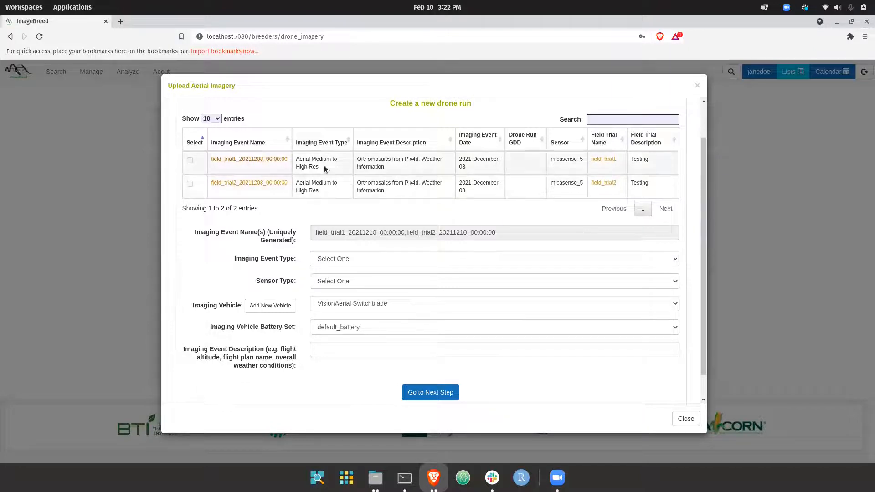
pyautogui.scroll(1, 324, 169)
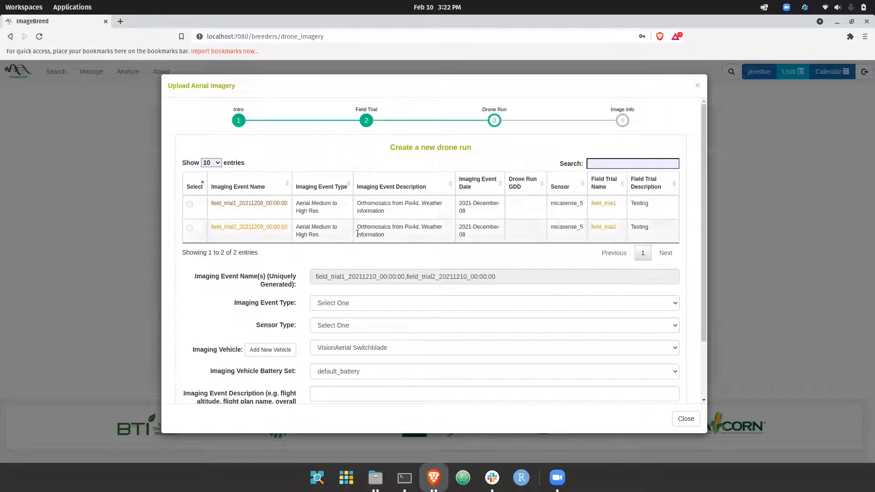
pyautogui.scroll(-1, 306, 251)
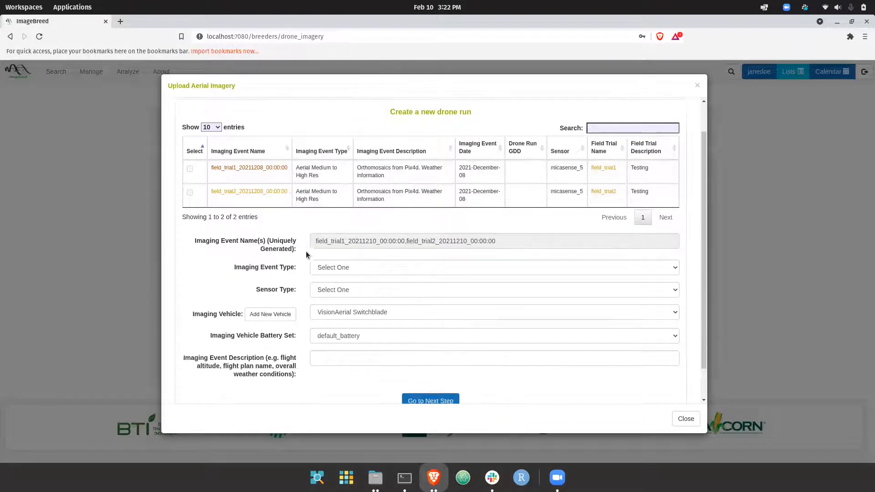
pyautogui.click(337, 268)
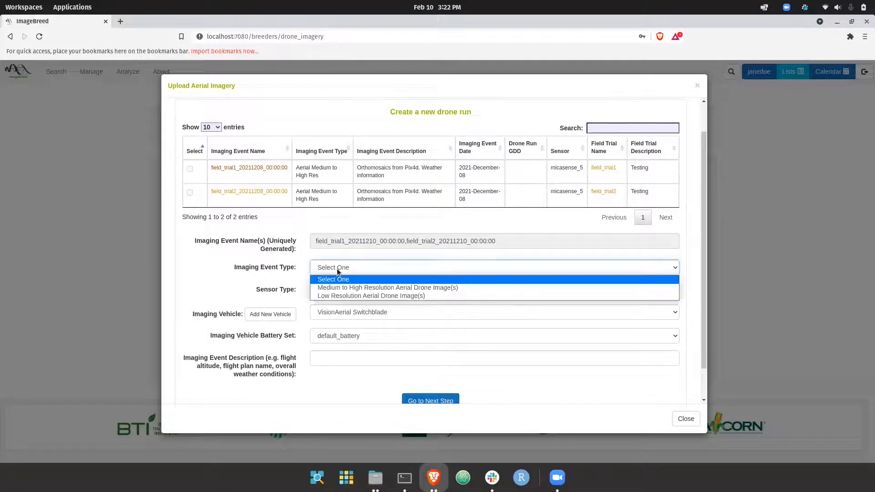
pyautogui.click(376, 288)
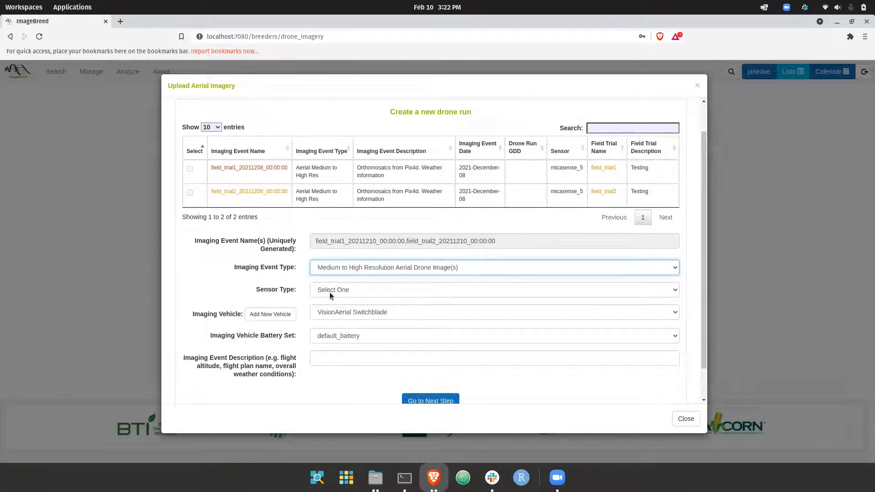
pyautogui.click(329, 293)
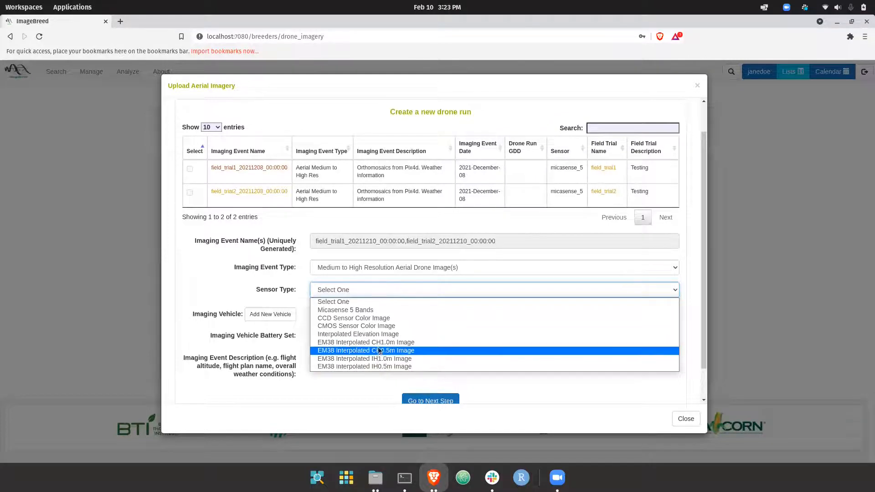
pyautogui.click(367, 310)
pyautogui.click(337, 311)
pyautogui.click(337, 310)
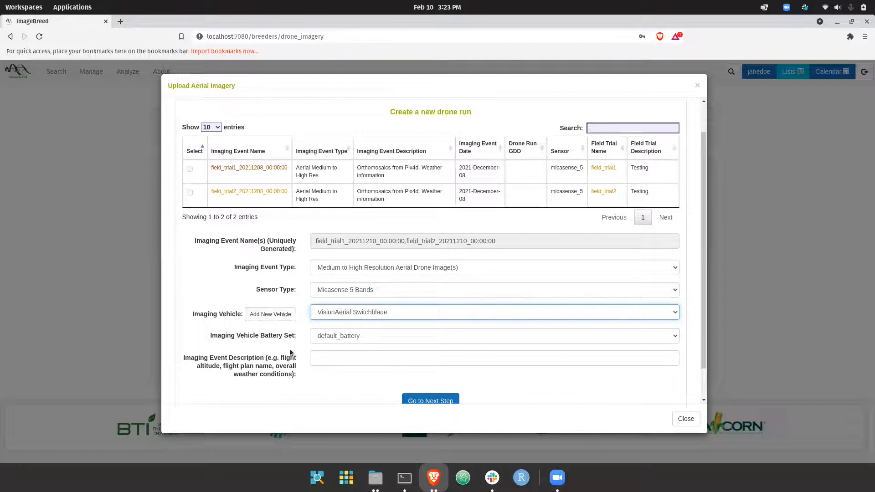
# Enter the imaging event description "Raw images from MicaSense 5 channel camera. Weather was good." and proceed to the image information.
pyautogui.click(328, 358)
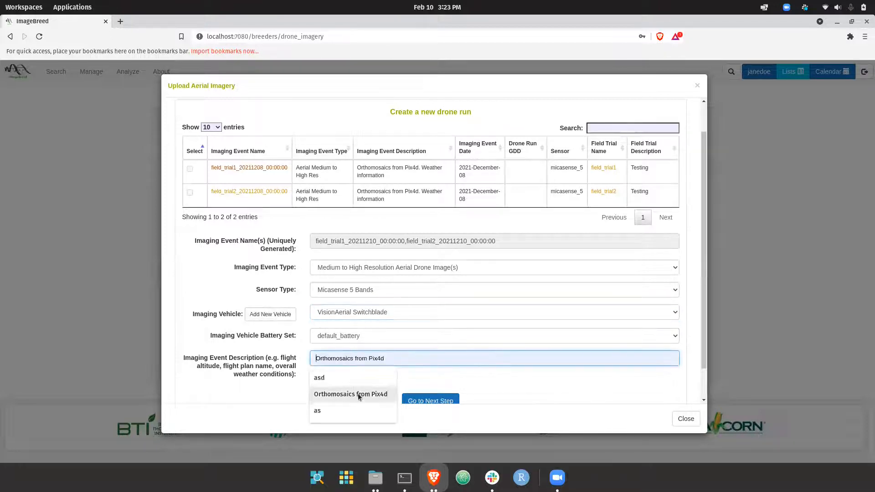
pyautogui.write('Raw images from MicaSense 5')
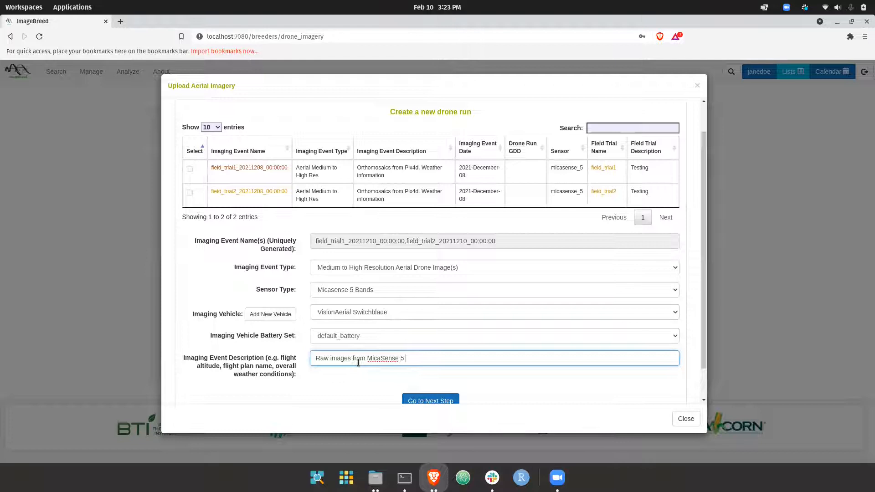
pyautogui.write(' channel camera. Weather was good.')
pyautogui.scroll(-1, 358, 363)
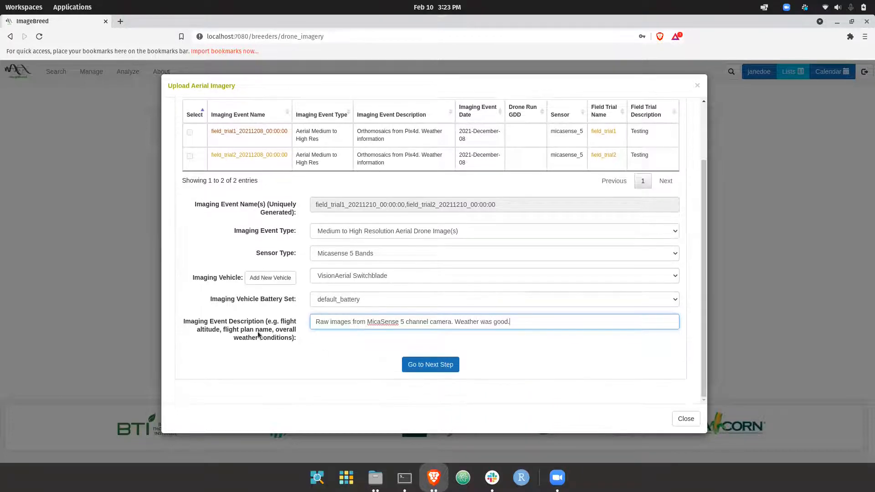
pyautogui.scroll(1, 287, 345)
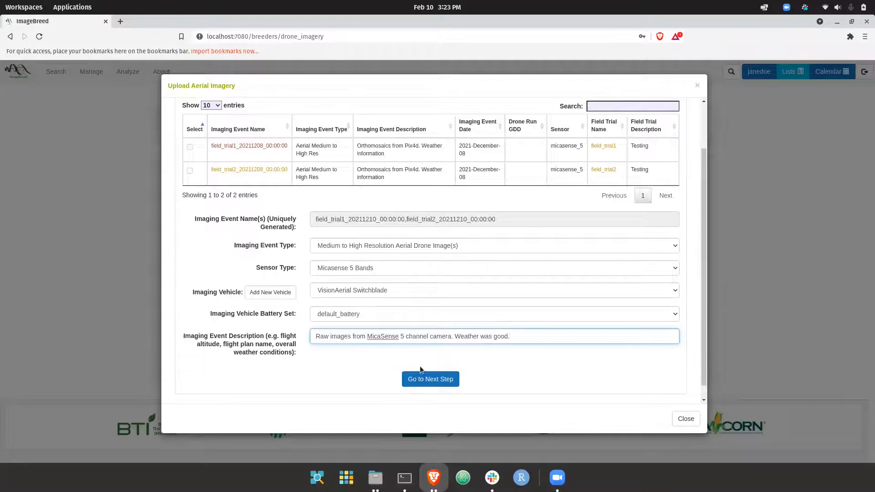
pyautogui.click(425, 385)
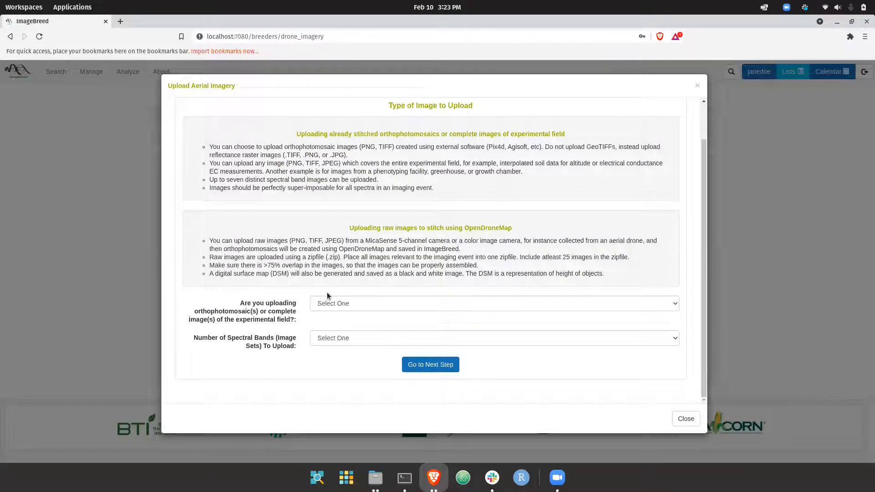
# Choose to upload a zipfile of raw images to stitch using OpenDroneMap within ImageBreed, and proceed to image selection.
pyautogui.scroll(1, 338, 299)
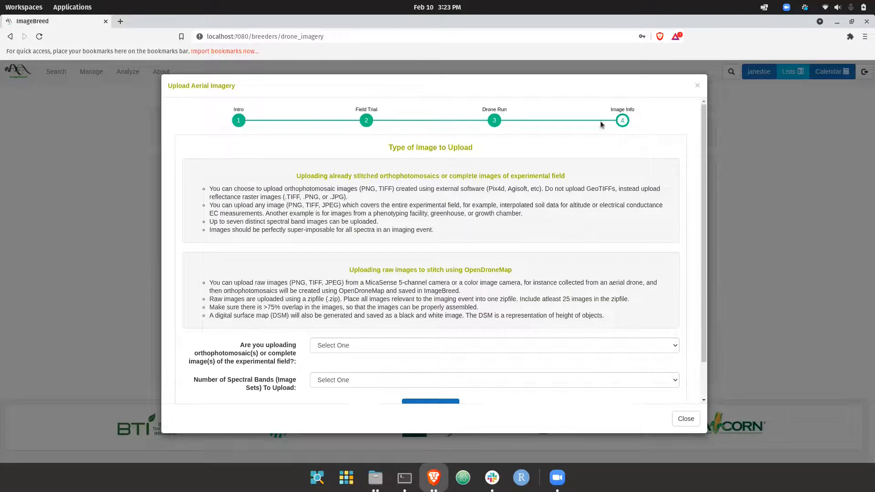
pyautogui.scroll(-1, 554, 155)
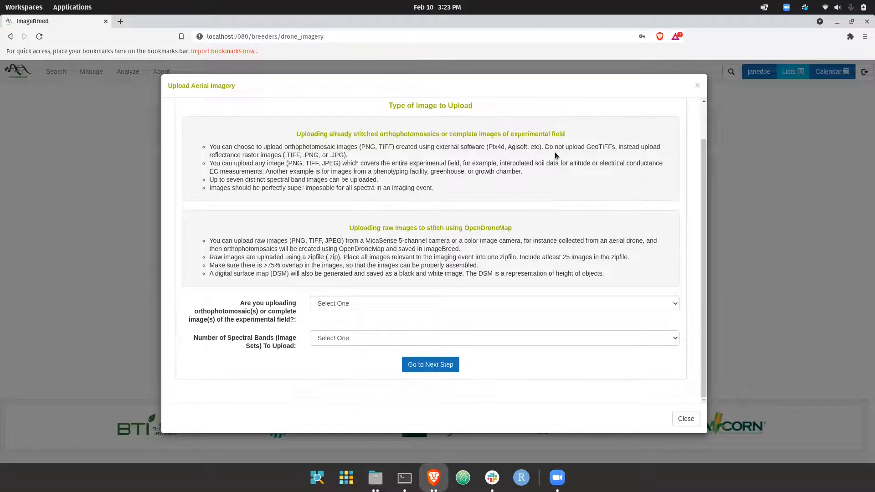
pyautogui.click(335, 304)
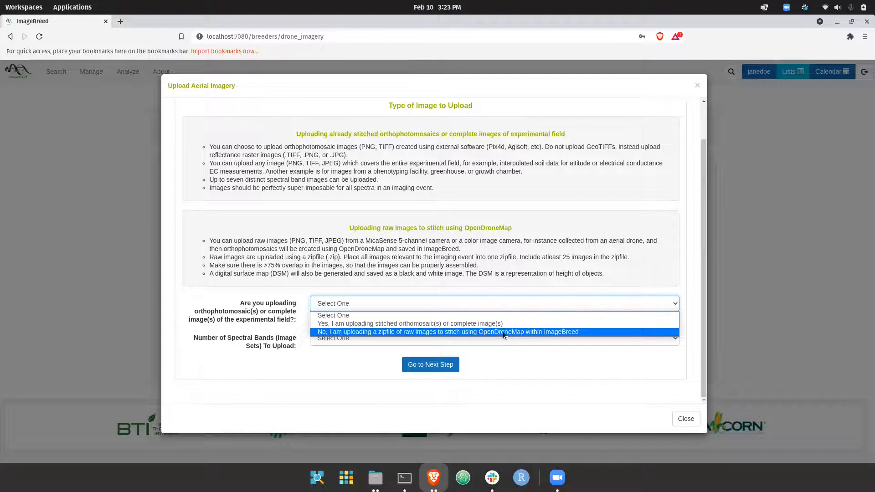
pyautogui.click(437, 331)
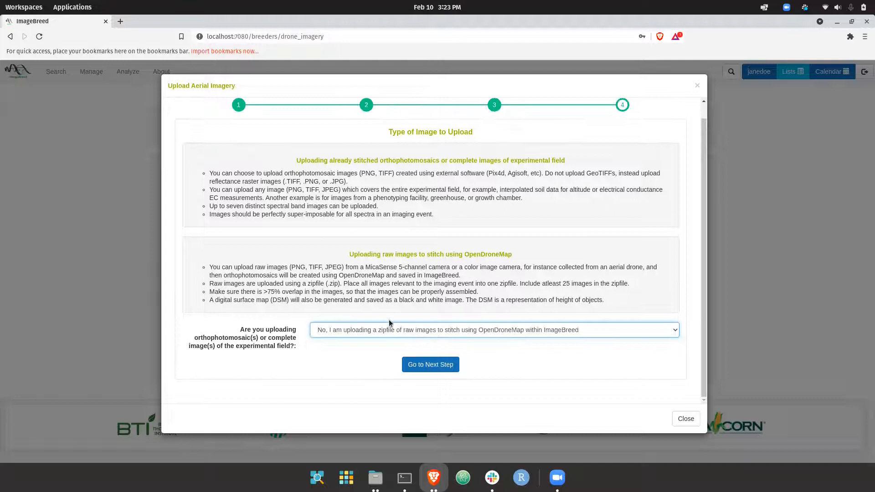
pyautogui.click(427, 366)
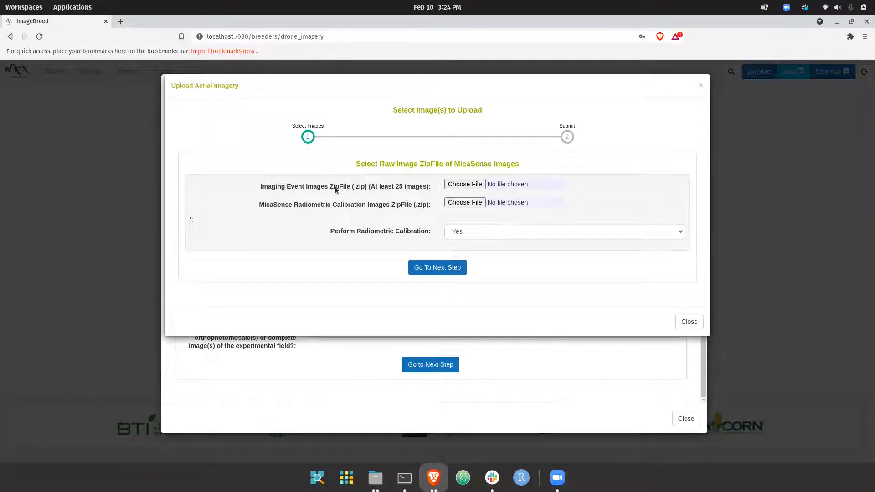
# Switch to the file manager and look through the raw MicaSense TIFF captures in the images folder.
pyautogui.click(375, 477)
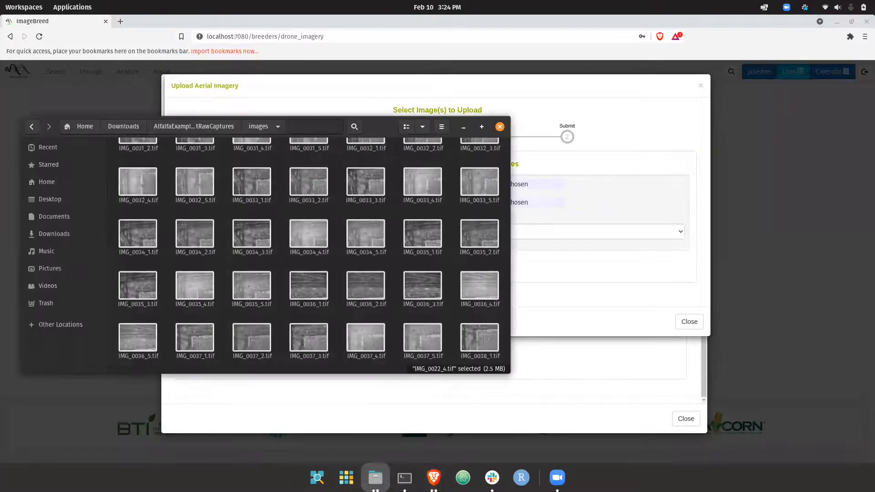
pyautogui.scroll(15, 342, 282)
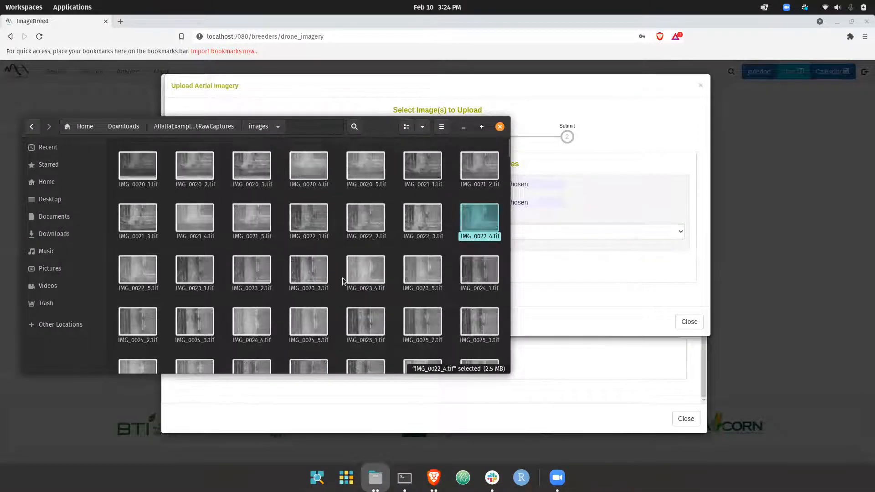
pyautogui.scroll(-10, 343, 278)
pyautogui.scroll(10, 341, 278)
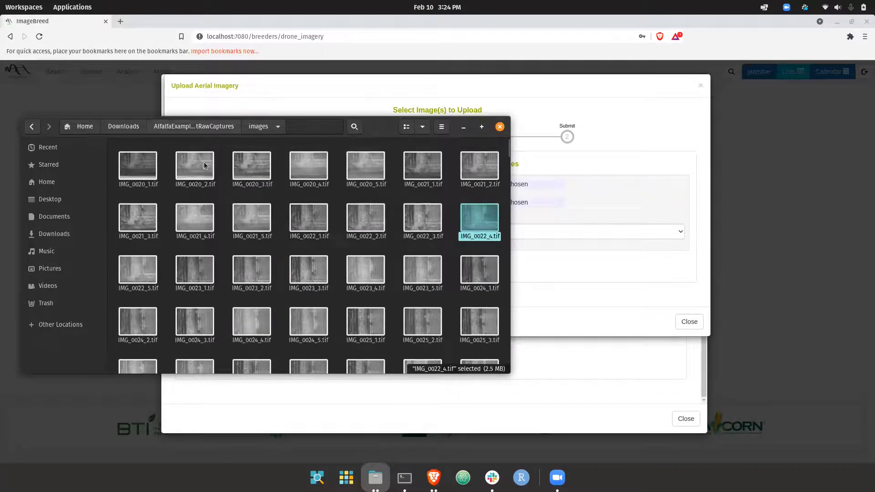
pyautogui.click(201, 177)
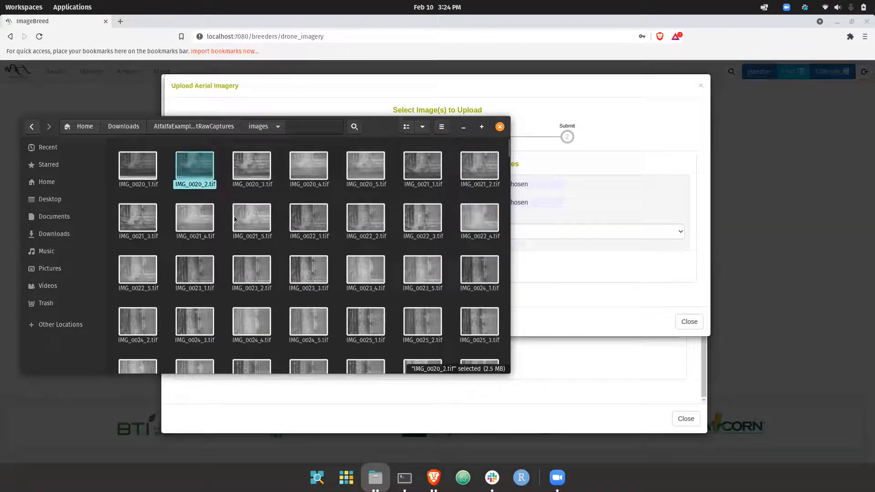
# Locate AlfalfaExample35MeterMicasenseAerialDroneFlightRawCaptures.zip, the zipfile of the raw MicaSense captures, in the Downloads folder.
pyautogui.click(127, 124)
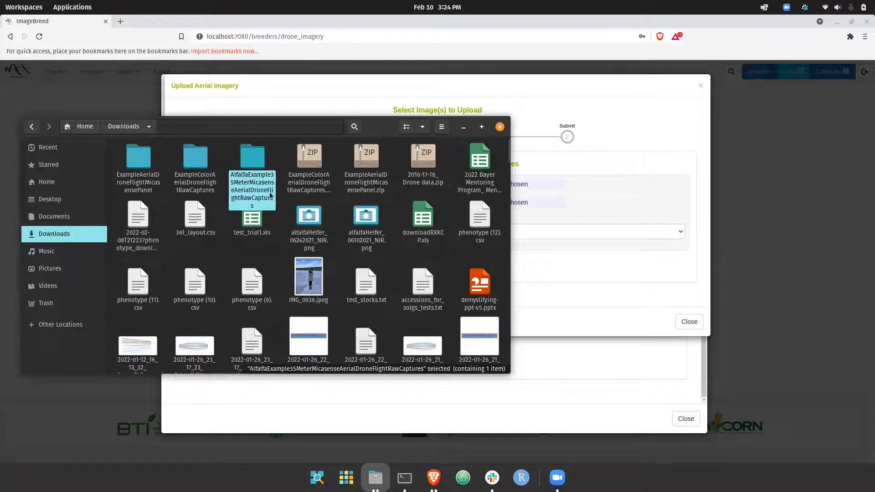
pyautogui.click(302, 187)
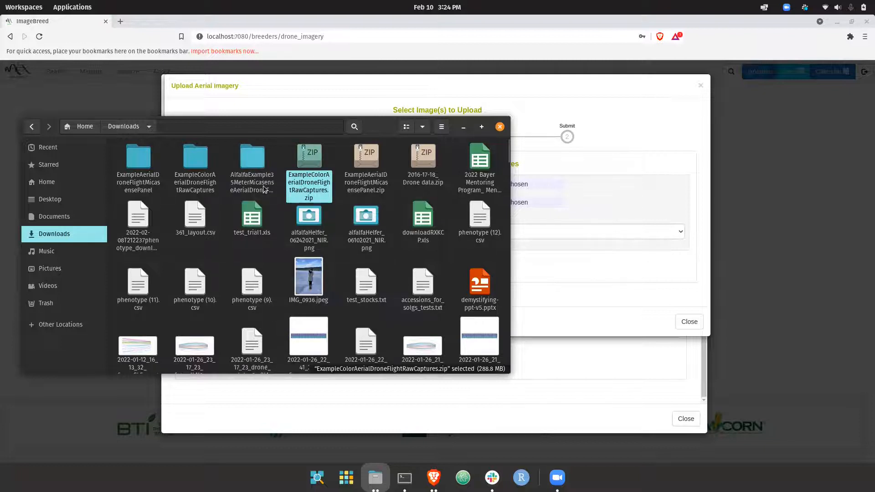
pyautogui.scroll(-15, 263, 185)
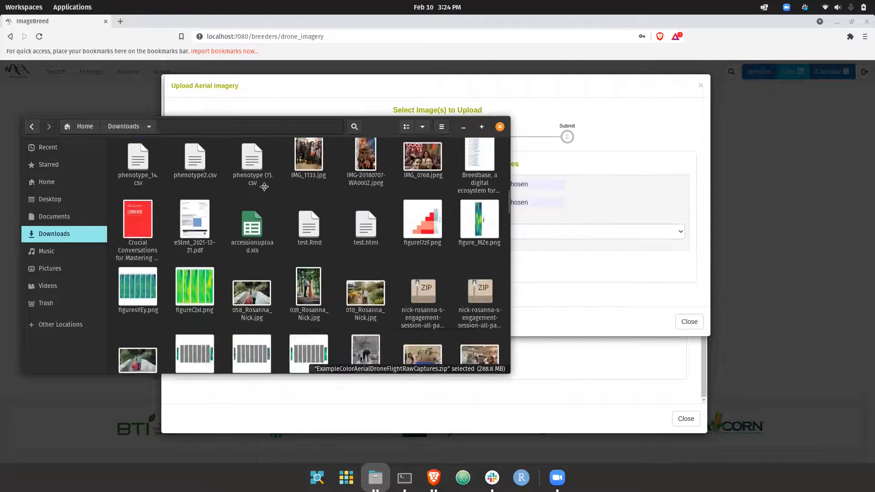
pyautogui.scroll(-15, 264, 186)
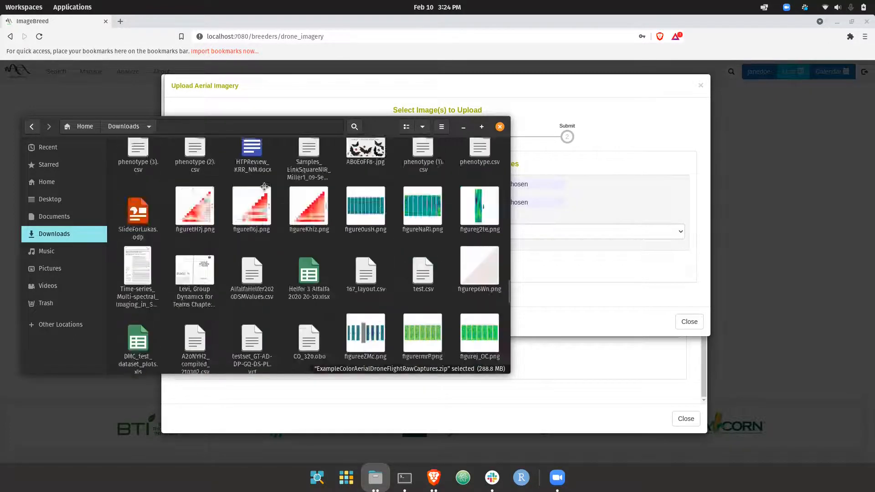
pyautogui.scroll(-15, 264, 186)
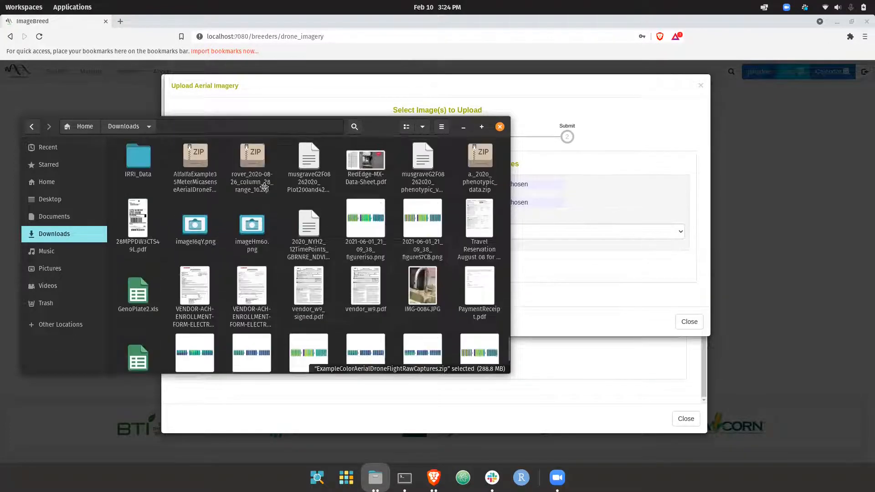
pyautogui.click(197, 165)
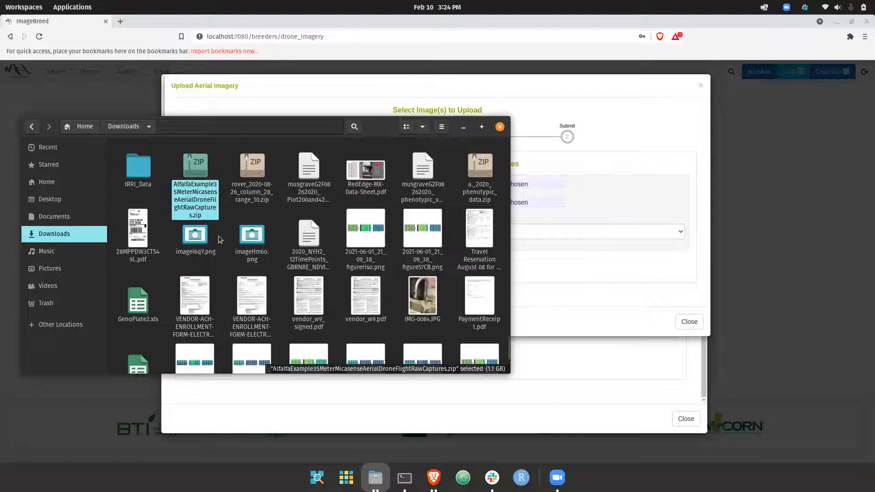
pyautogui.scroll(10, 217, 236)
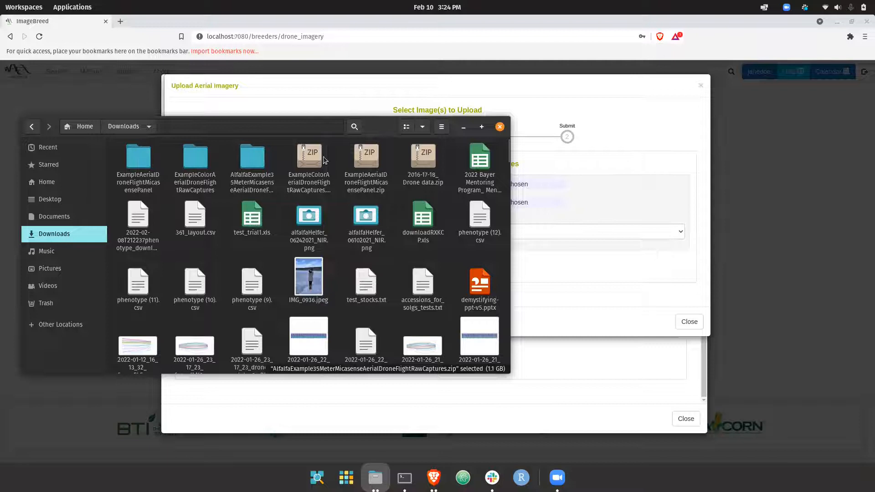
# Inspect the calibration panel images in the panel folder of ExampleAerialDroneFlightMicasensePanel, viewing IMG_0006_4.tif and IMG_0006_5.tif, and return to the upload form.
pyautogui.click(372, 183)
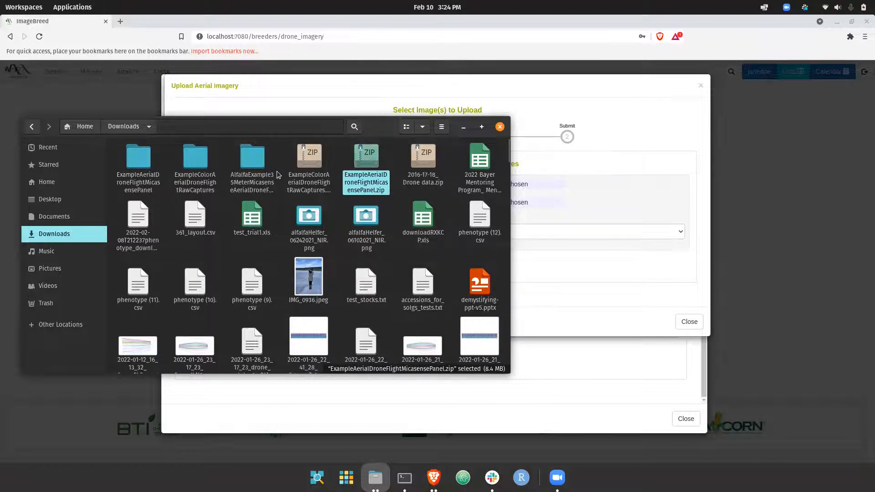
pyautogui.doubleClick(136, 180)
pyautogui.doubleClick(148, 163)
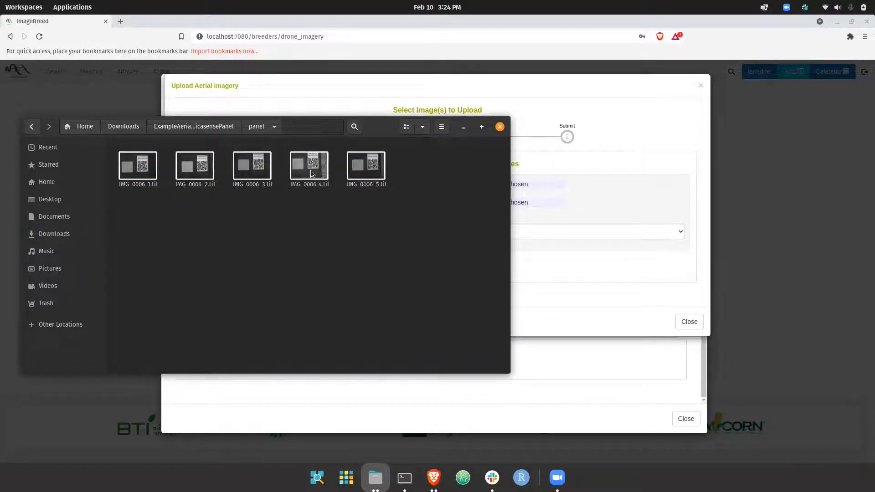
pyautogui.click(310, 169)
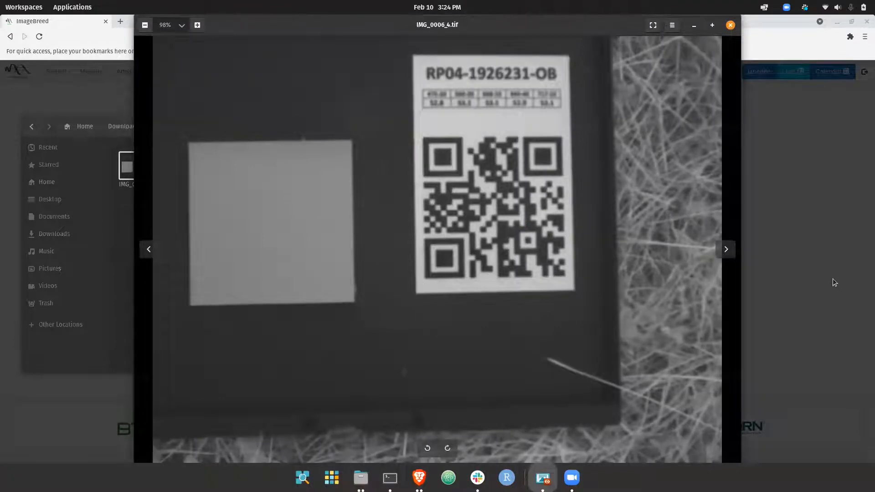
pyautogui.click(726, 249)
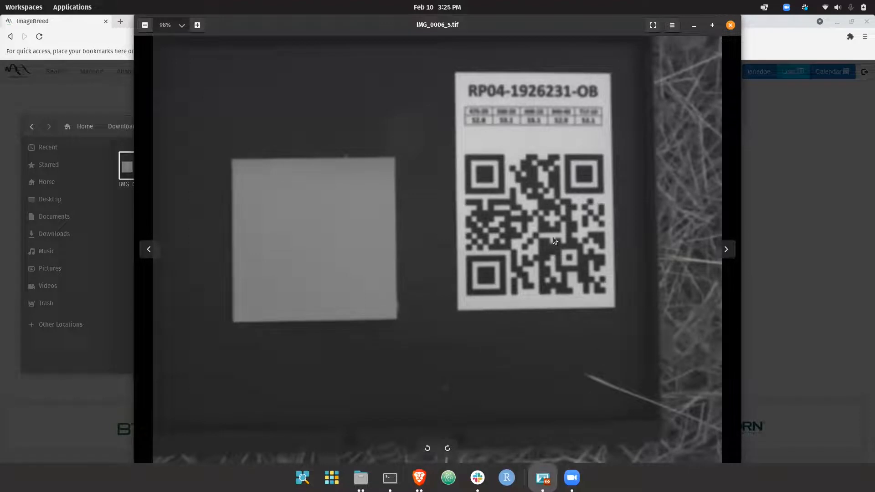
pyautogui.click(730, 25)
pyautogui.moveTo(400, 203); pyautogui.dragTo(110, 163)
pyautogui.click(166, 226)
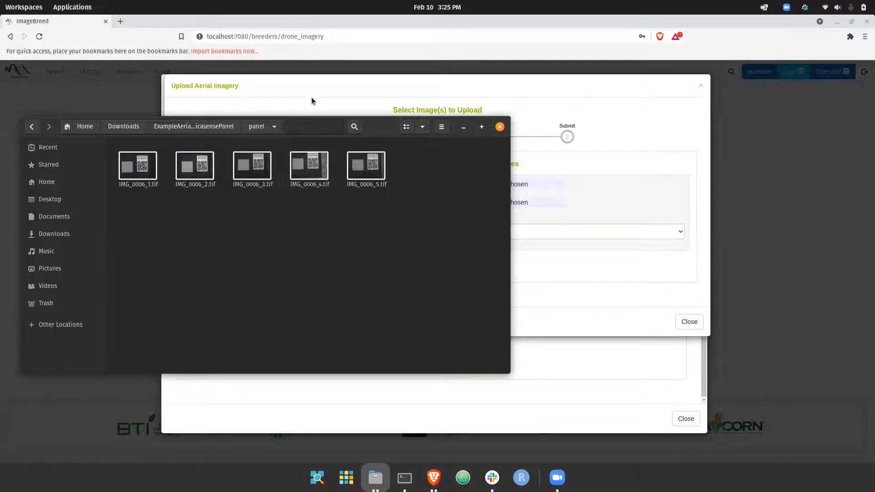
pyautogui.click(372, 90)
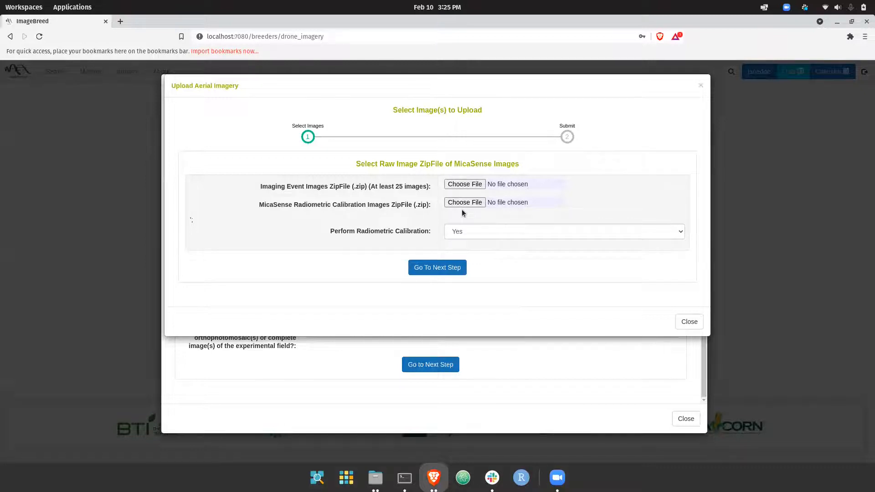
pyautogui.click(376, 477)
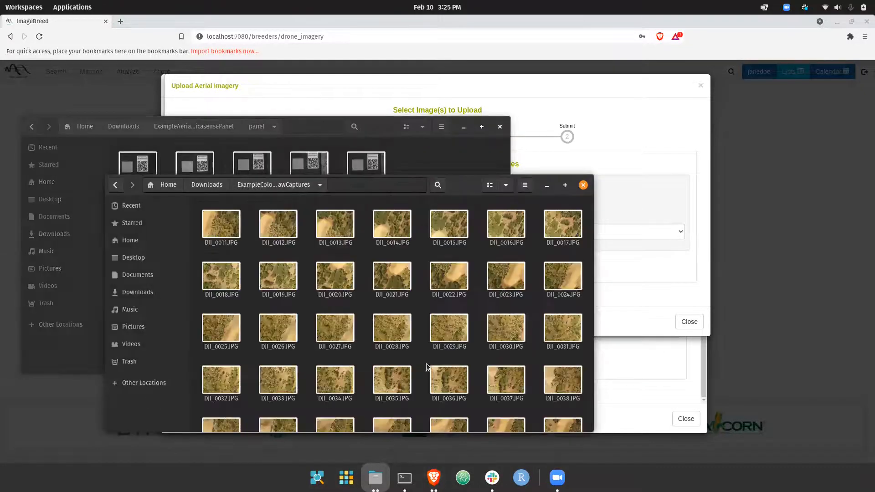
pyautogui.click(560, 91)
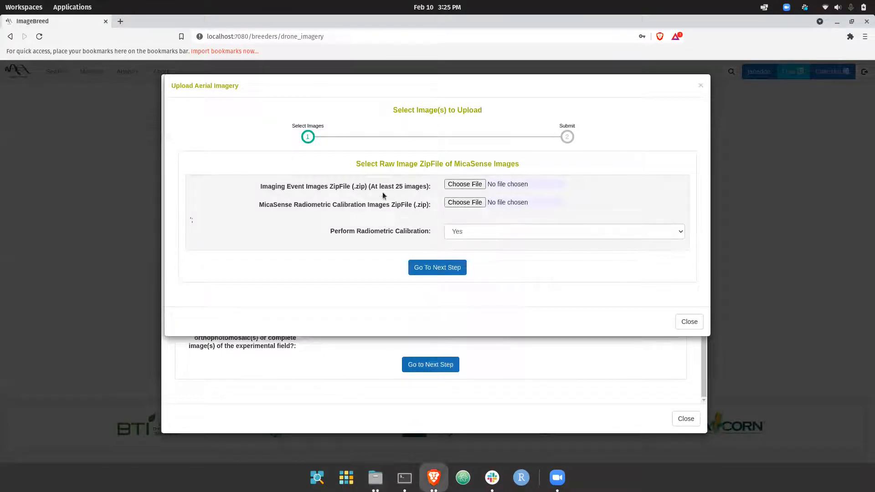
# Choose AlfalfaExample35MeterMicasenseAerialDroneFlightRawCaptures.zip from Downloads as the imaging event images zipfile.
pyautogui.click(476, 185)
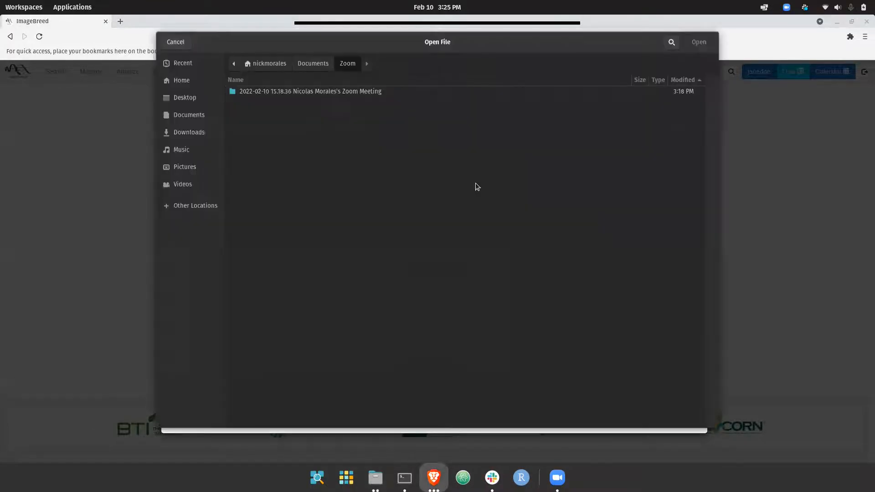
pyautogui.click(204, 138)
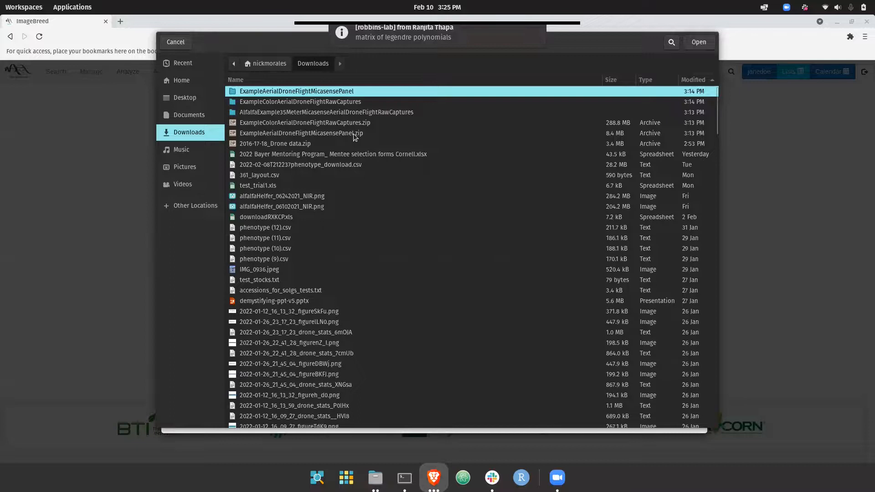
pyautogui.scroll(-10, 354, 136)
pyautogui.scroll(15, 354, 136)
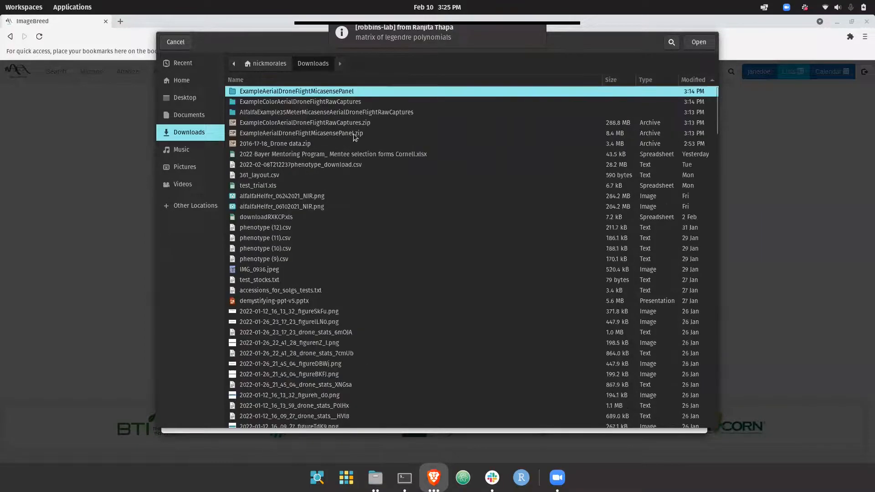
pyautogui.click(615, 80)
pyautogui.click(616, 78)
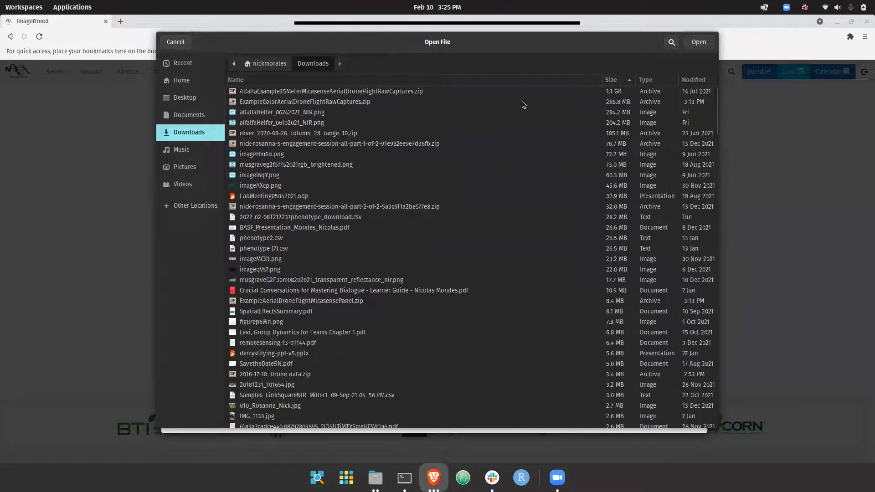
pyautogui.doubleClick(381, 92)
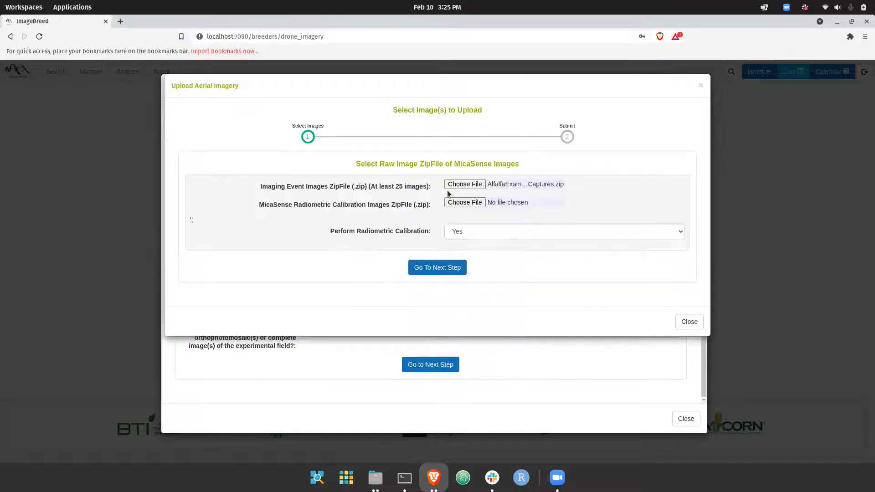
# Choose ExampleAerialDroneFlightMicasensePanel.zip from Downloads as the MicaSense radiometric calibration images zipfile.
pyautogui.click(461, 202)
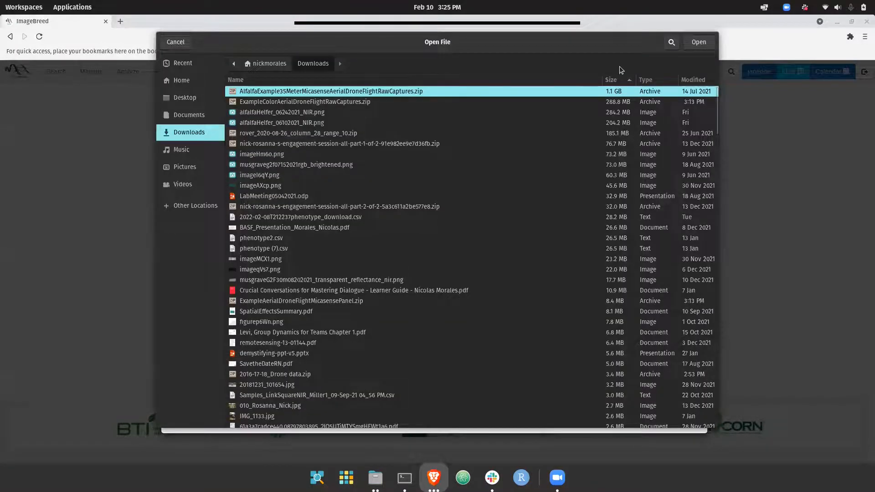
pyautogui.click(685, 75)
pyautogui.click(685, 74)
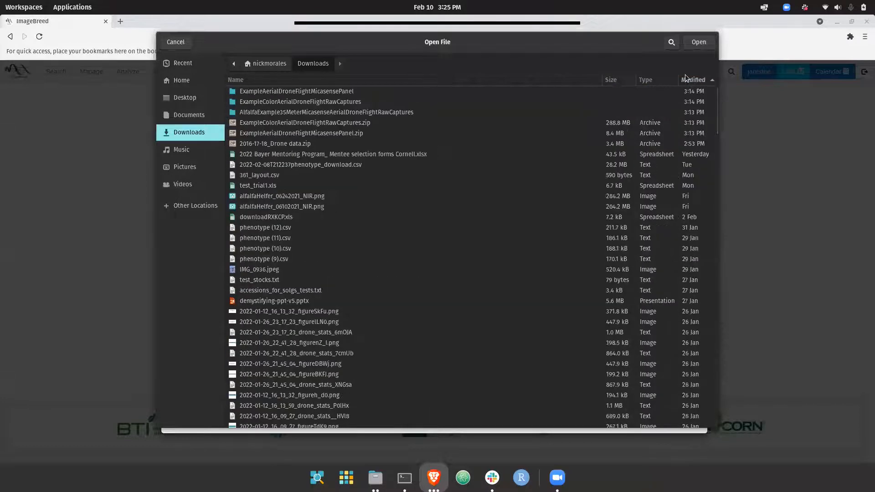
pyautogui.doubleClick(335, 135)
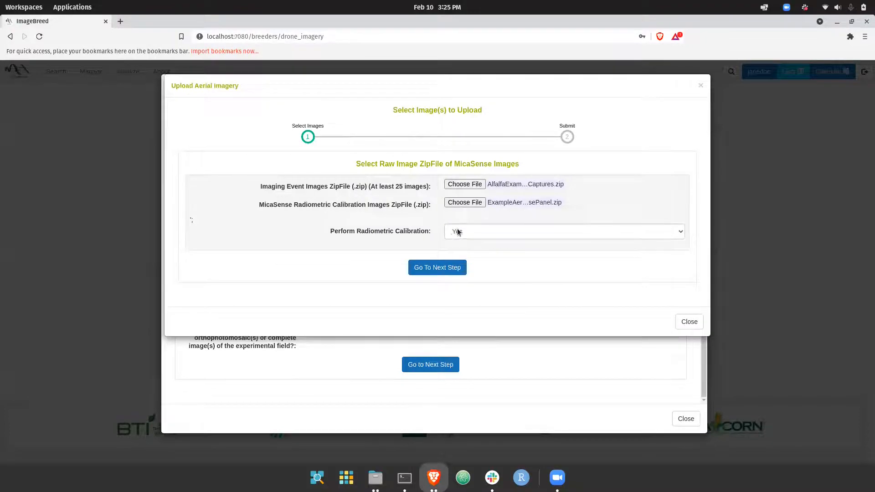
# Set Perform Radiometric Calibration to Yes and submit the imaging event for OpenDroneMap processing.
pyautogui.click(458, 232)
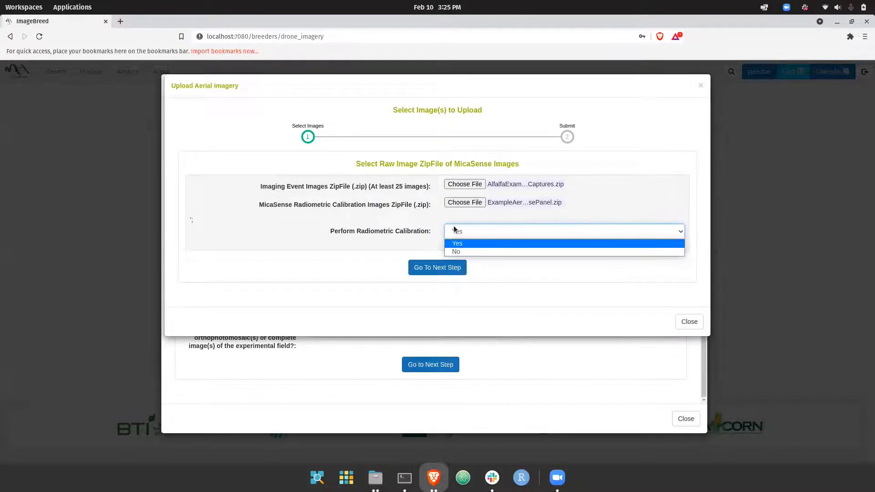
pyautogui.click(471, 246)
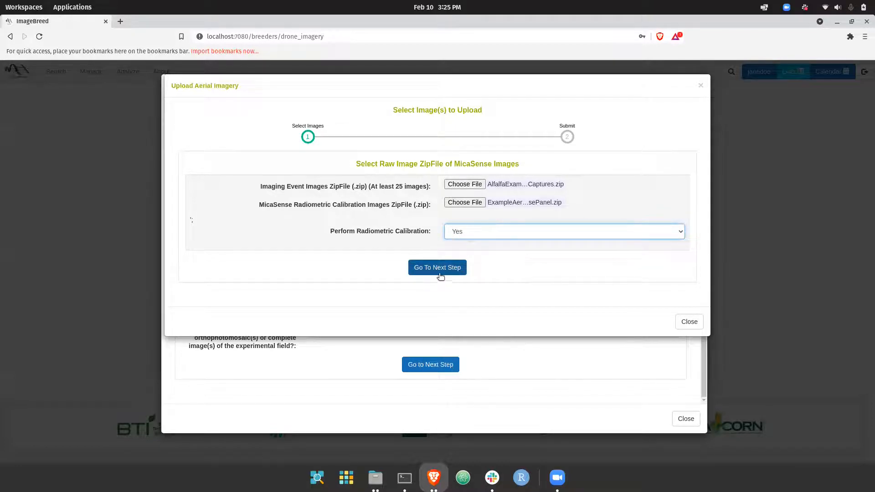
pyautogui.click(447, 269)
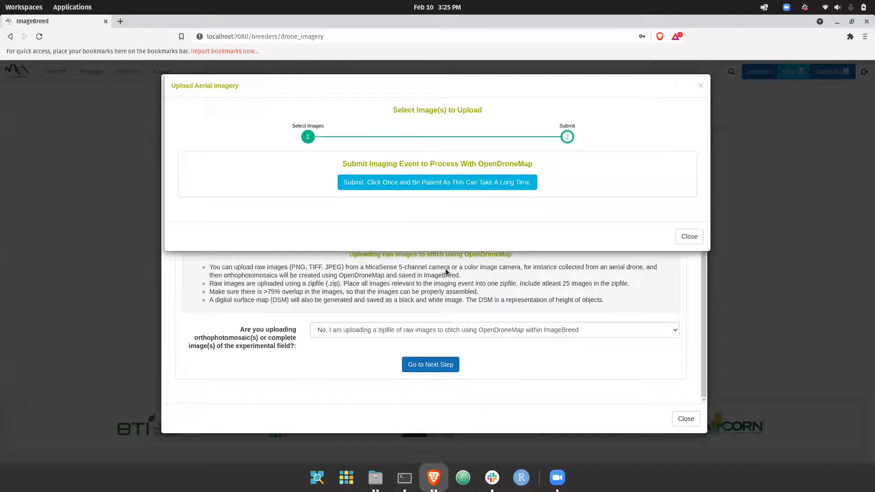
pyautogui.click(402, 181)
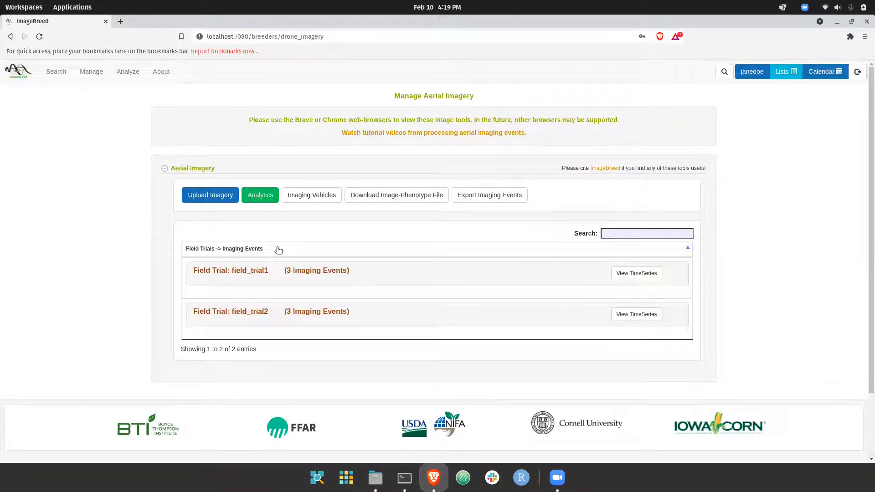
# Expand imaging event field_trial1_20211211_00:00:00 under field_trial1 and examine the descriptions of its stitched image bands.
pyautogui.click(240, 270)
pyautogui.scroll(-2, 239, 271)
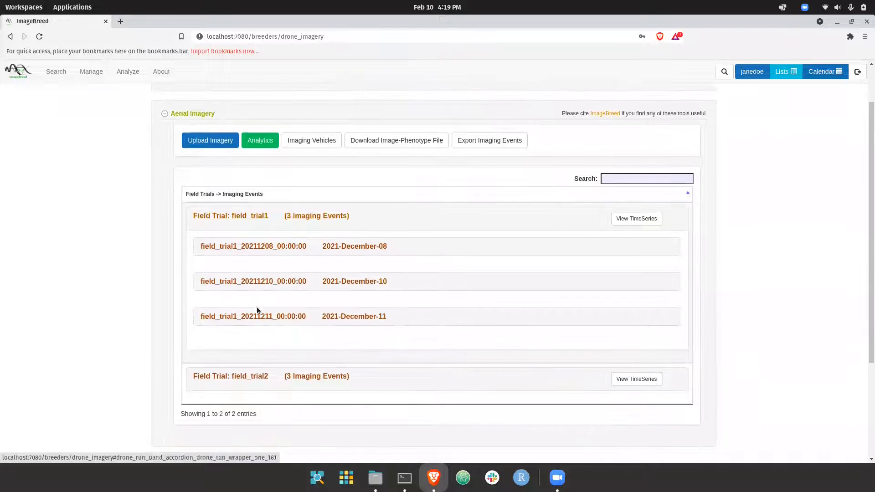
pyautogui.click(267, 317)
pyautogui.scroll(-5, 267, 319)
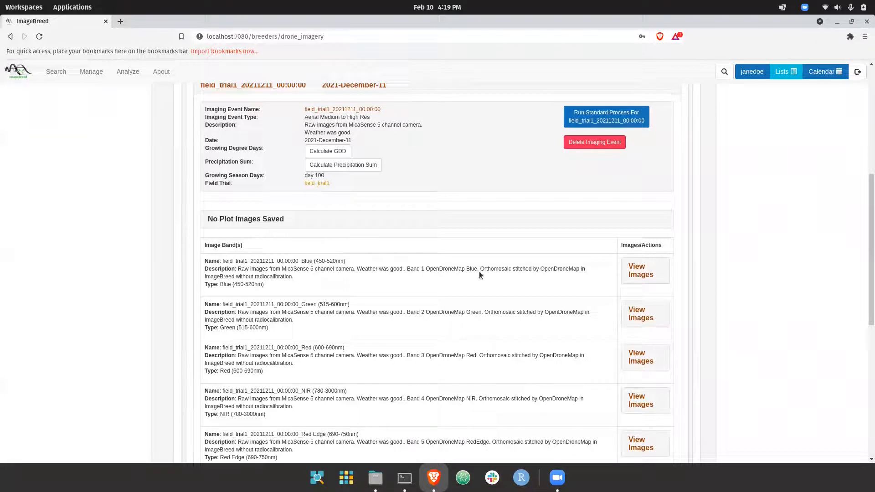
pyautogui.moveTo(480, 269); pyautogui.dragTo(580, 267)
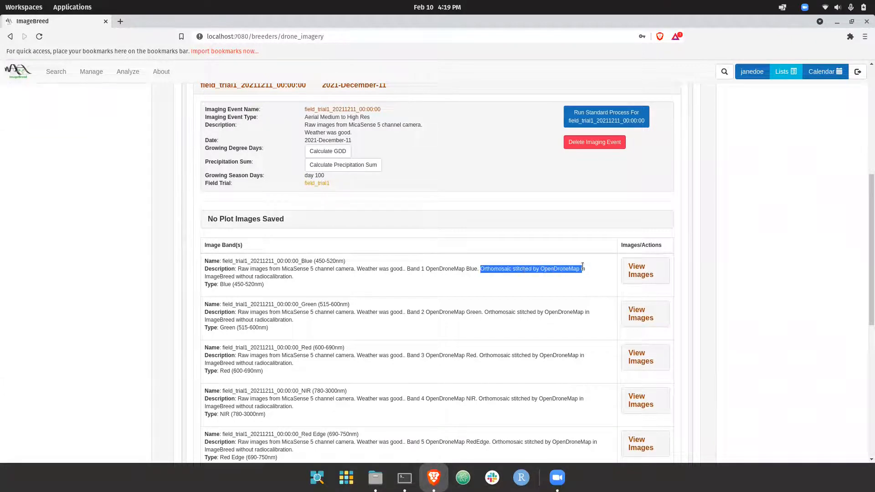
pyautogui.click(582, 266)
pyautogui.scroll(-3, 583, 265)
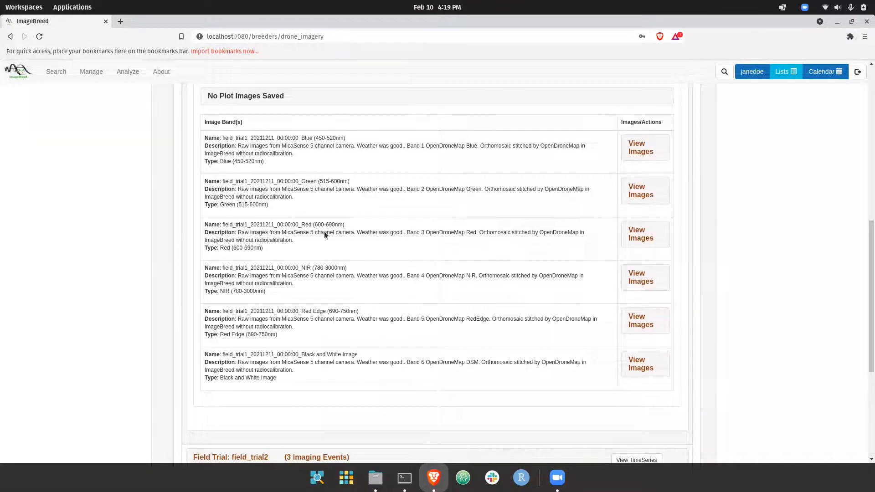
# Show the stitched images of the NIR (780-3000nm) and Red (600-690nm) bands of imaging event field_trial1_20211211_00:00:00.
pyautogui.click(642, 278)
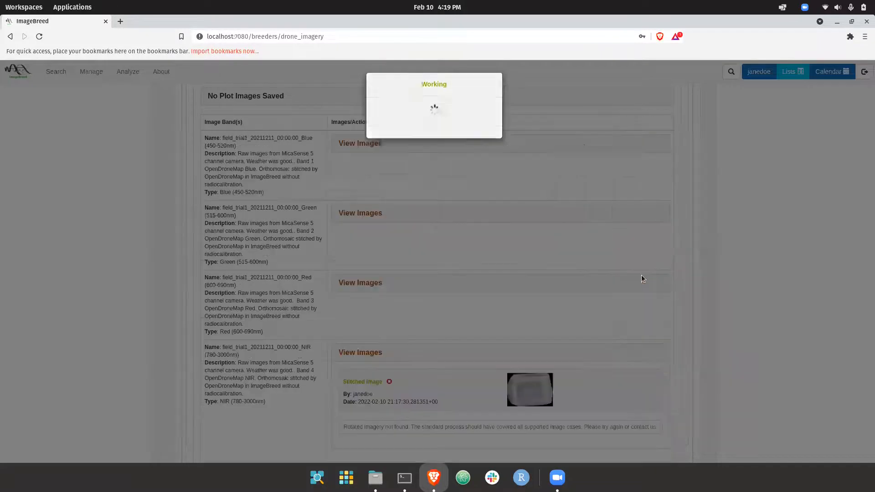
pyautogui.scroll(-3, 641, 279)
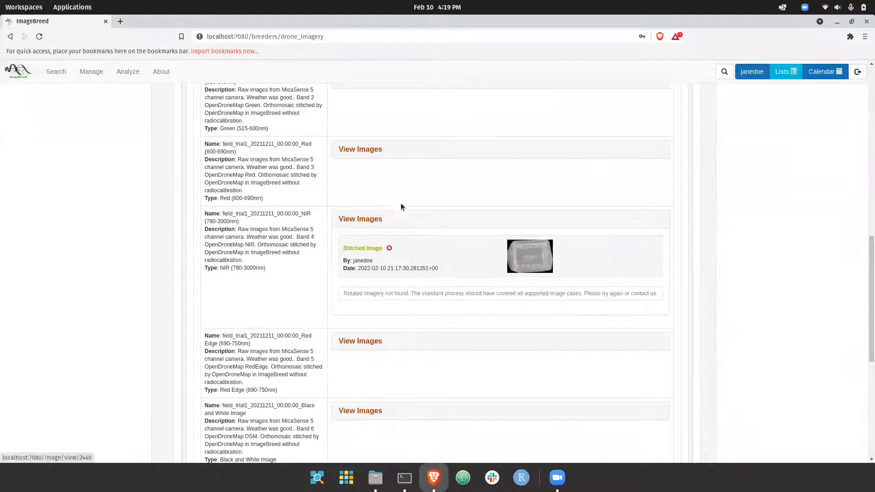
pyautogui.click(352, 148)
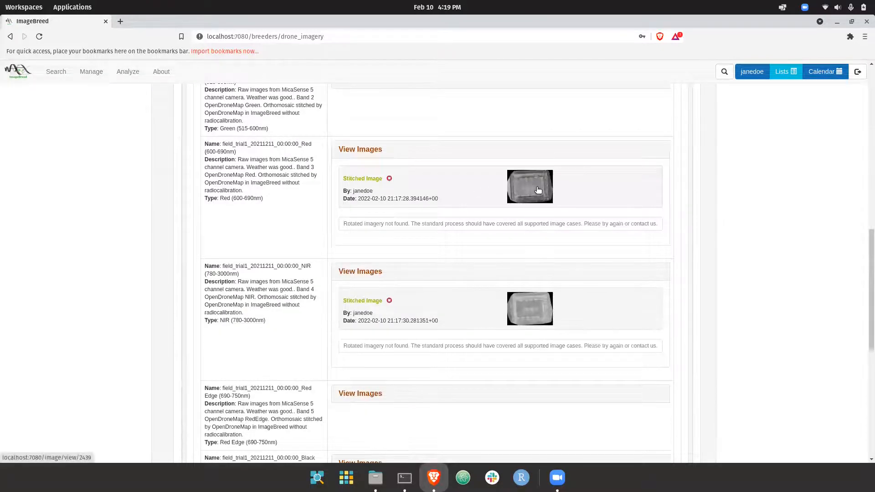
# Open the Red band's stitched image at original size, inspect the field rows up close, and close the image.
pyautogui.click(538, 197)
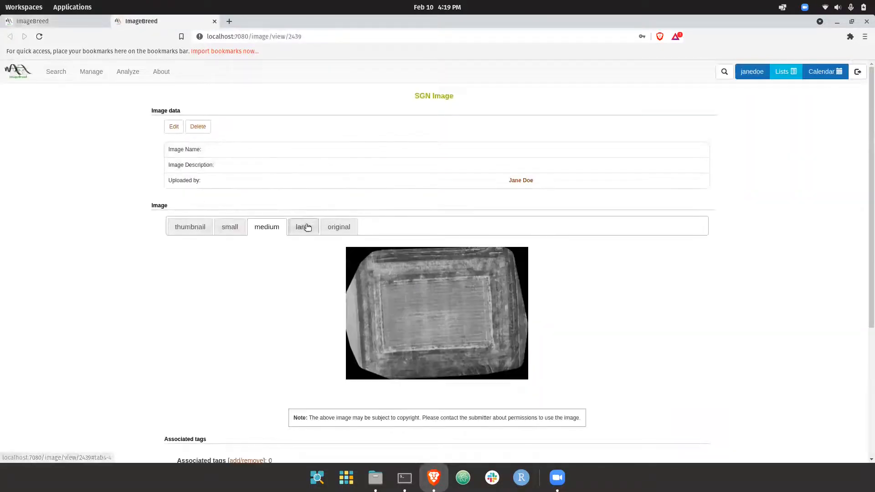
pyautogui.click(306, 227)
pyautogui.click(337, 229)
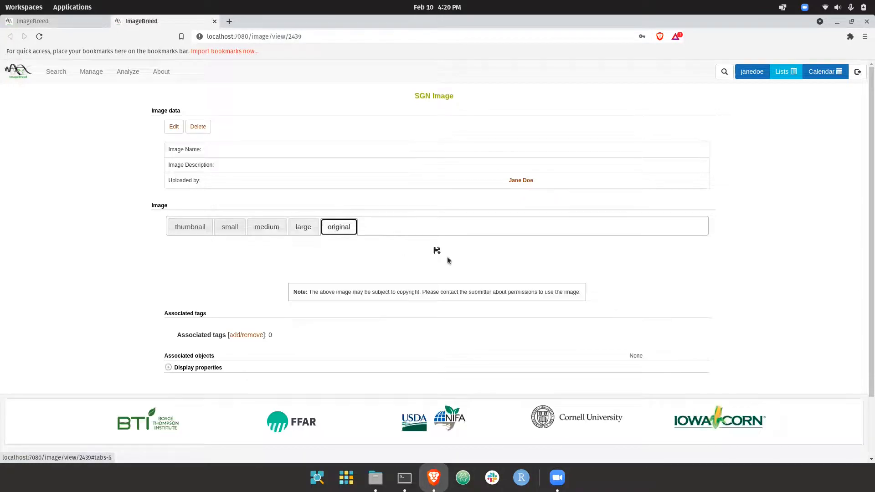
pyautogui.click(435, 251)
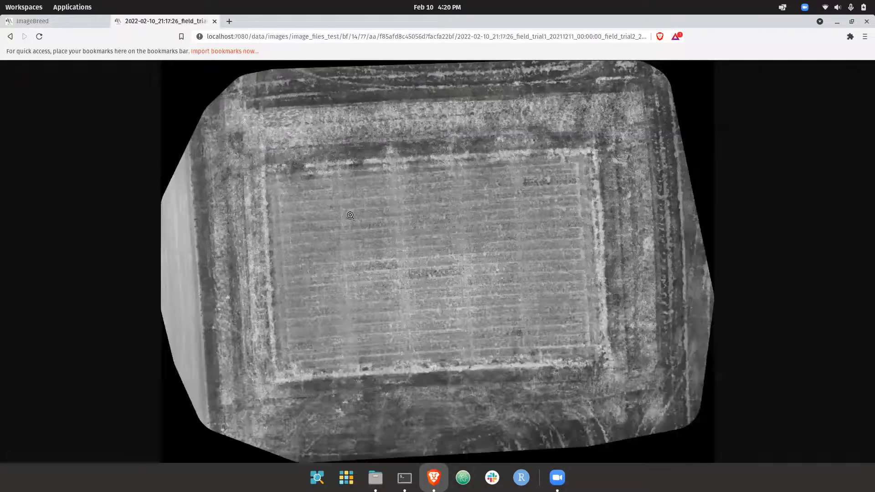
pyautogui.click(350, 215)
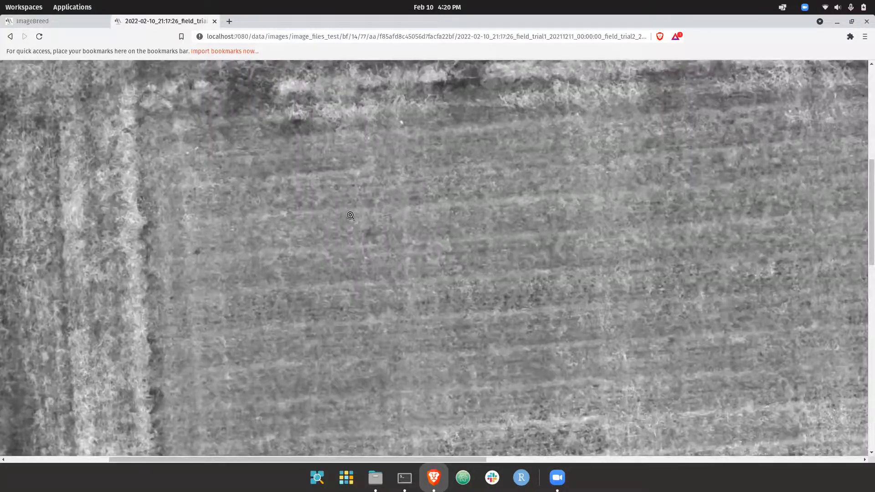
pyautogui.click(214, 21)
# Show the stitched image of the Black and White Image band (OpenDroneMap DSM) and compare it with the Red and NIR thumbnails.
pyautogui.scroll(-1, 209, 237)
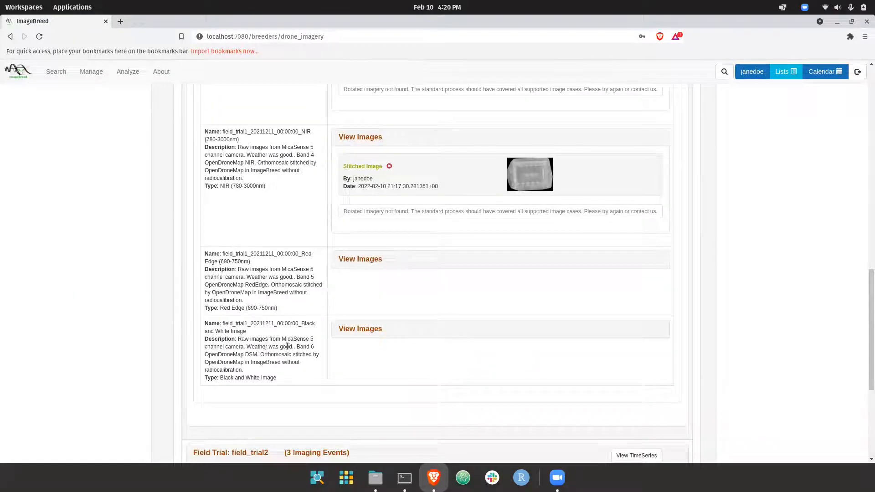
pyautogui.doubleClick(250, 355)
pyautogui.click(348, 329)
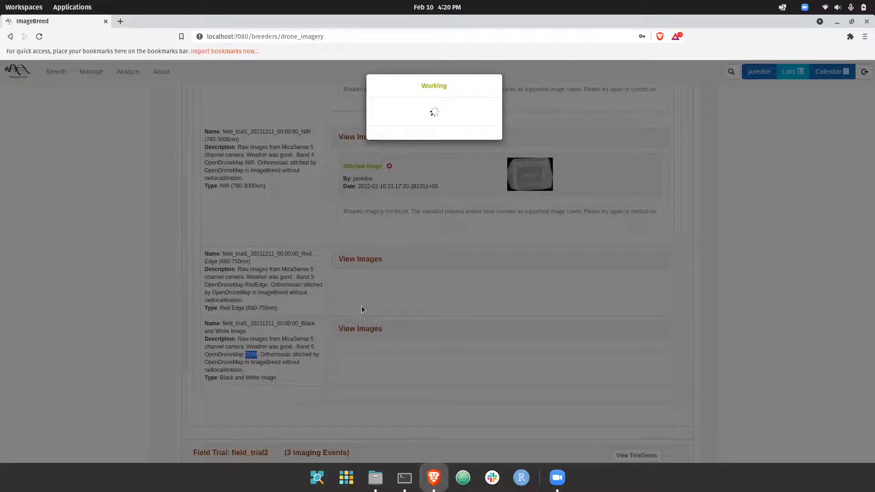
pyautogui.scroll(-1, 484, 316)
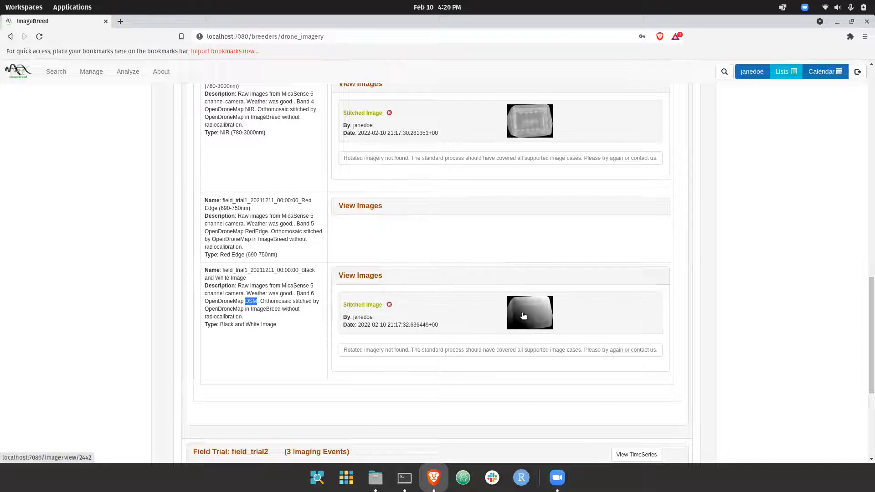
pyautogui.scroll(1, 520, 146)
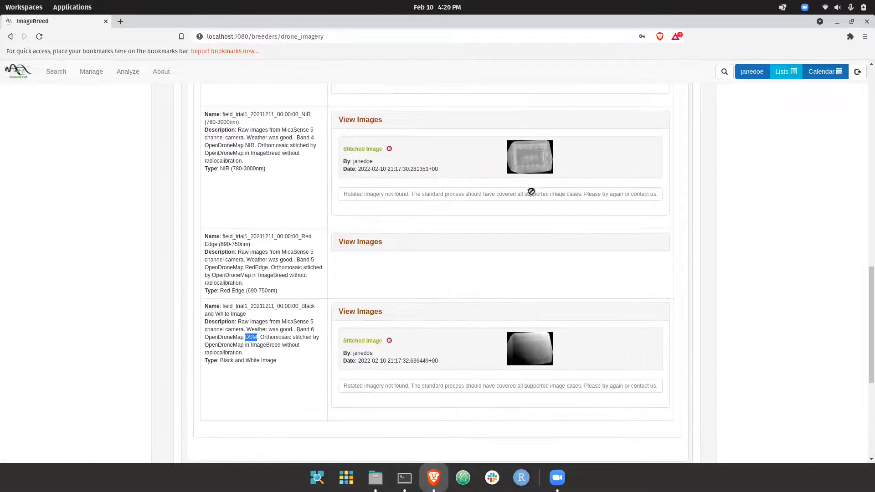
pyautogui.scroll(3, 527, 175)
pyautogui.scroll(3, 527, 176)
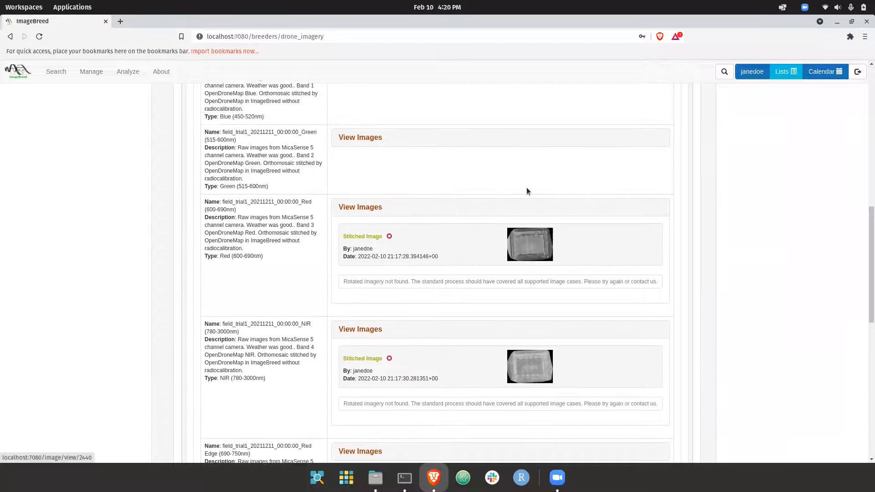
pyautogui.scroll(-2, 526, 310)
pyautogui.scroll(-5, 522, 305)
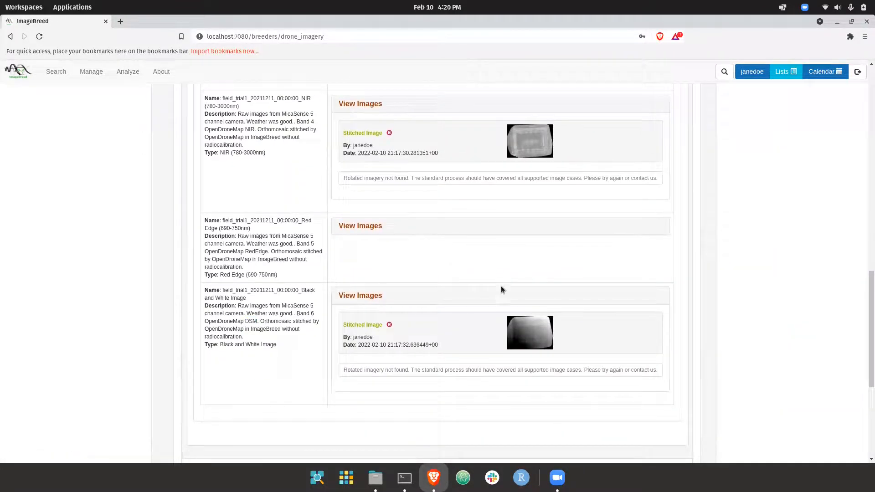
# View the DSM band's stitched image at large and original size, and close the image.
pyautogui.click(527, 324)
pyautogui.click(305, 229)
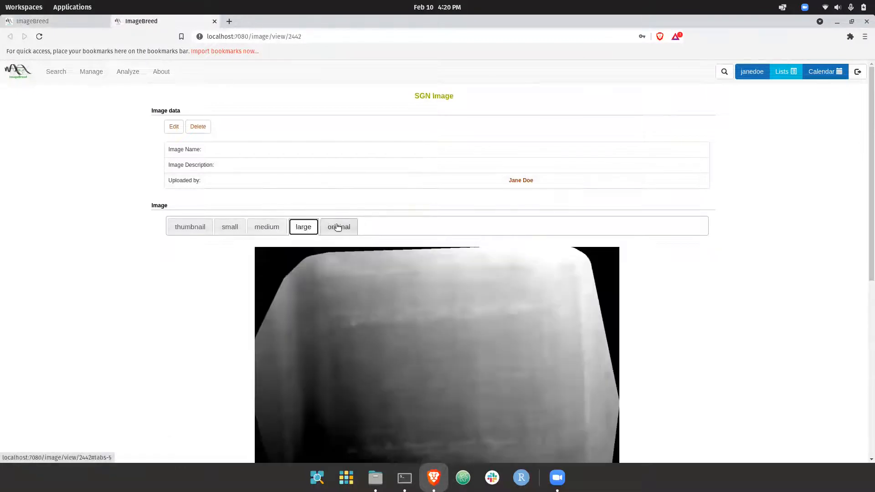
pyautogui.scroll(-2, 345, 224)
pyautogui.click(347, 165)
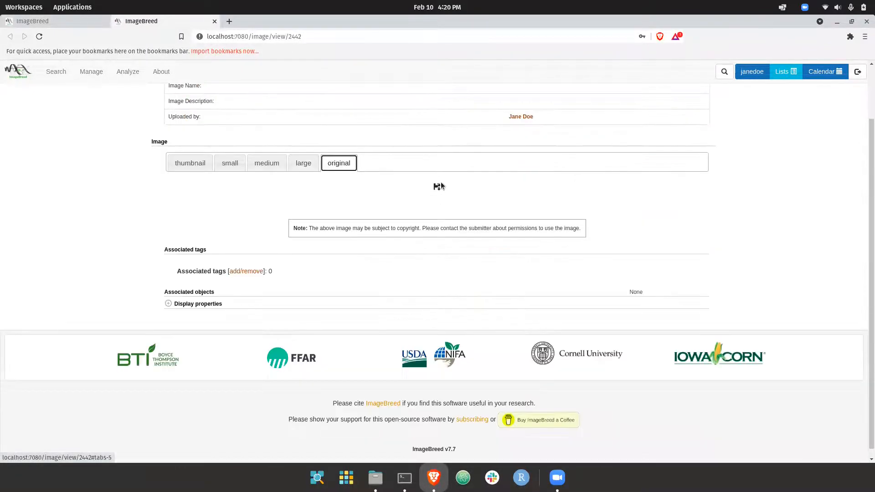
pyautogui.click(441, 183)
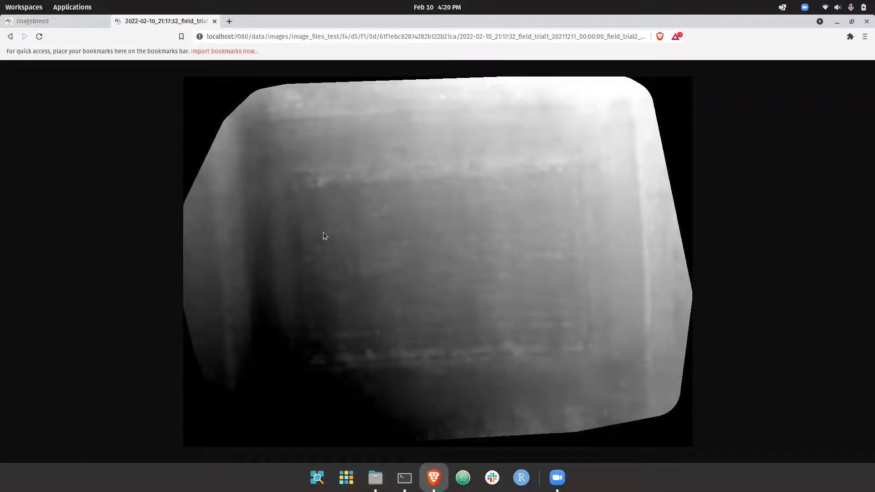
pyautogui.click(214, 21)
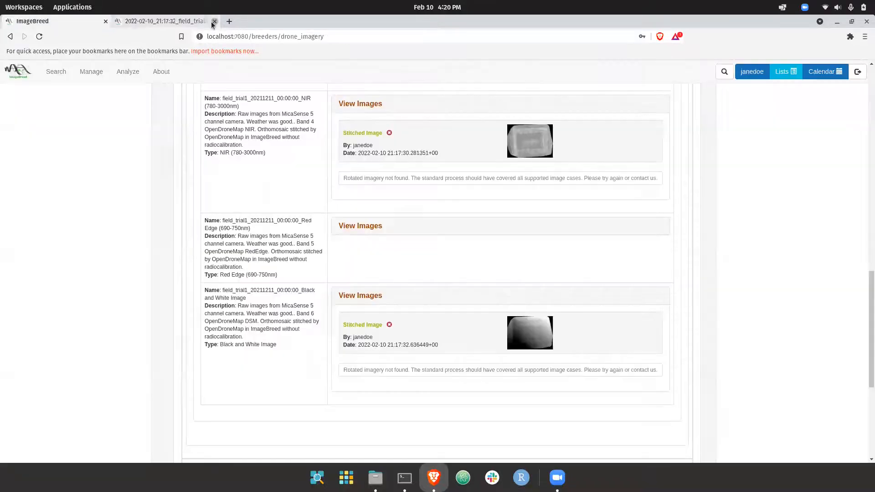
# Examine the details of imaging event field_trial1_20211211_00:00:00, including its standard process option and list of image bands.
pyautogui.scroll(-1, 320, 231)
pyautogui.scroll(3, 320, 231)
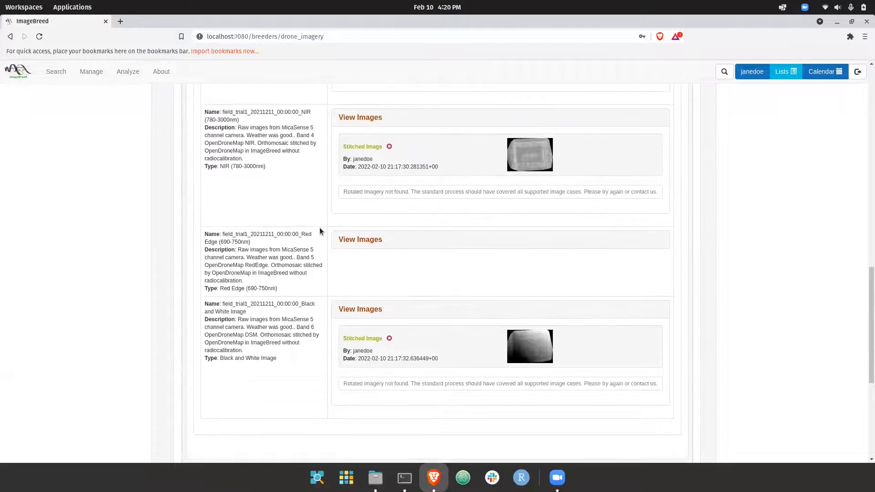
pyautogui.scroll(8, 451, 249)
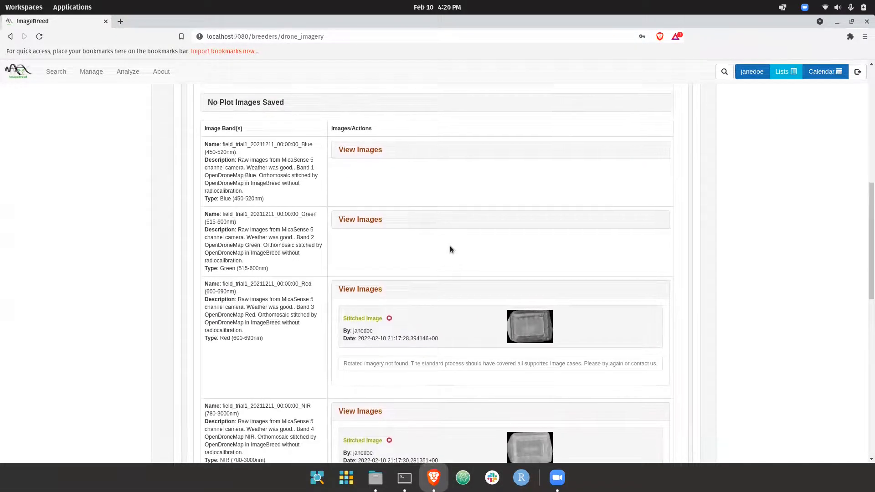
pyautogui.scroll(1, 449, 250)
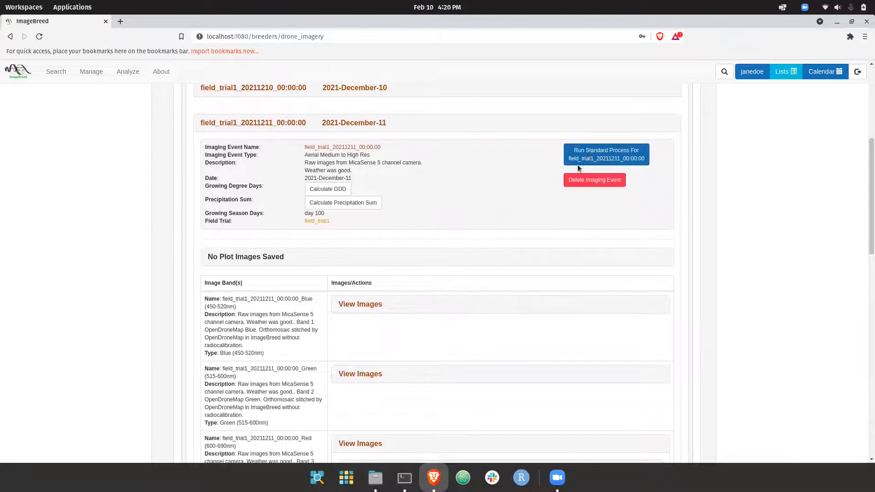
pyautogui.scroll(1, 484, 189)
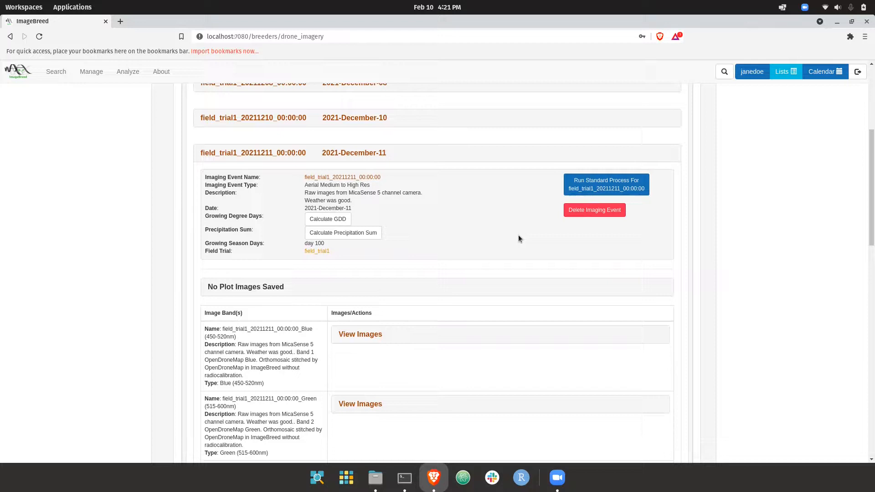
pyautogui.scroll(1, 518, 234)
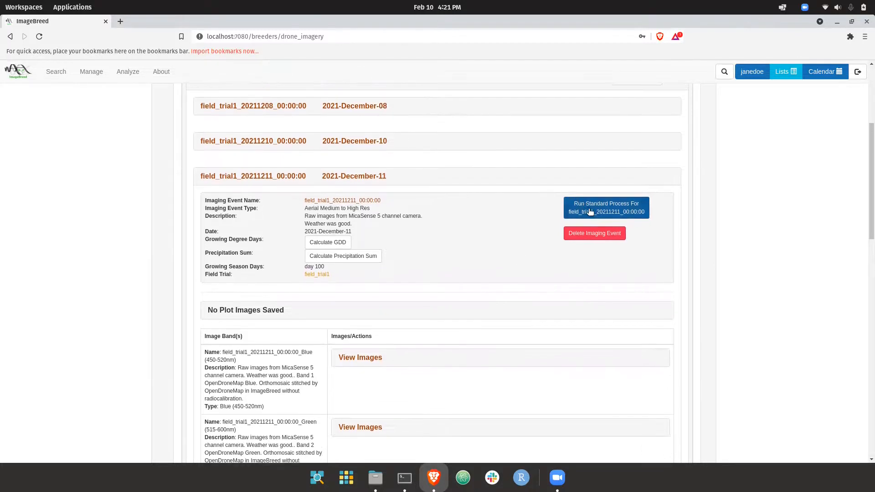
pyautogui.scroll(-3, 513, 258)
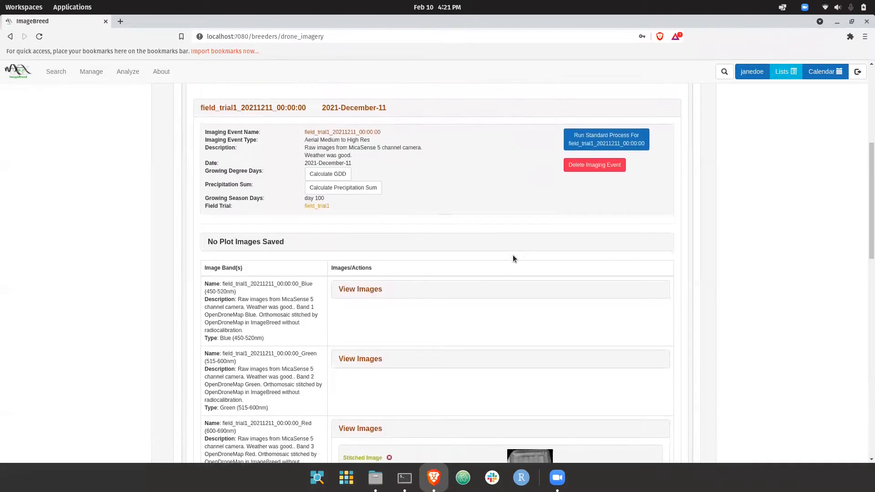